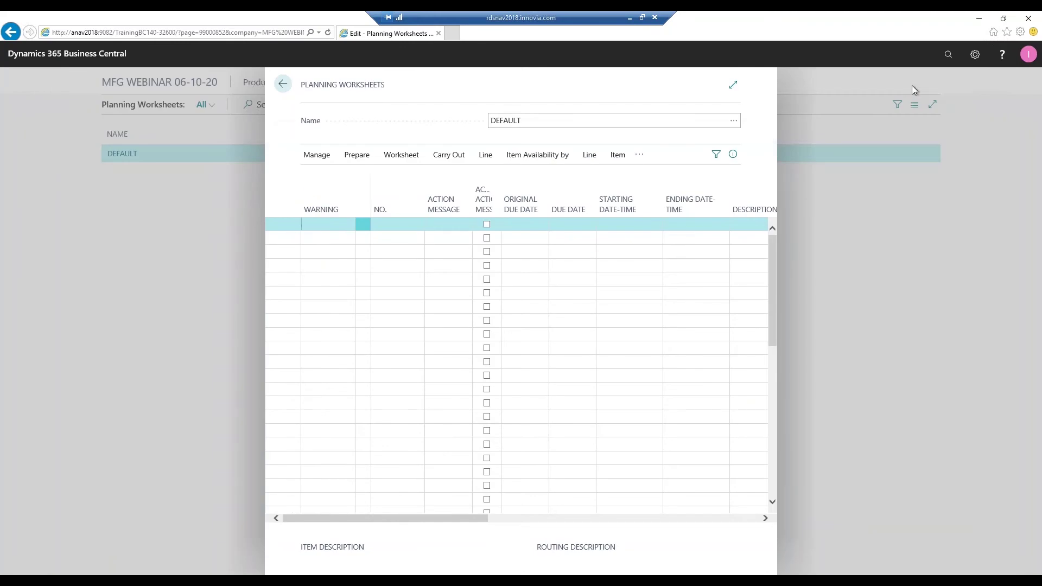
# - Expand the planning worksheet and calculate the MPS and MRP plan for 10/1/2020 to 12/31/2020 using FORECAST and location WISCONSIN
pyautogui.click(730, 83)
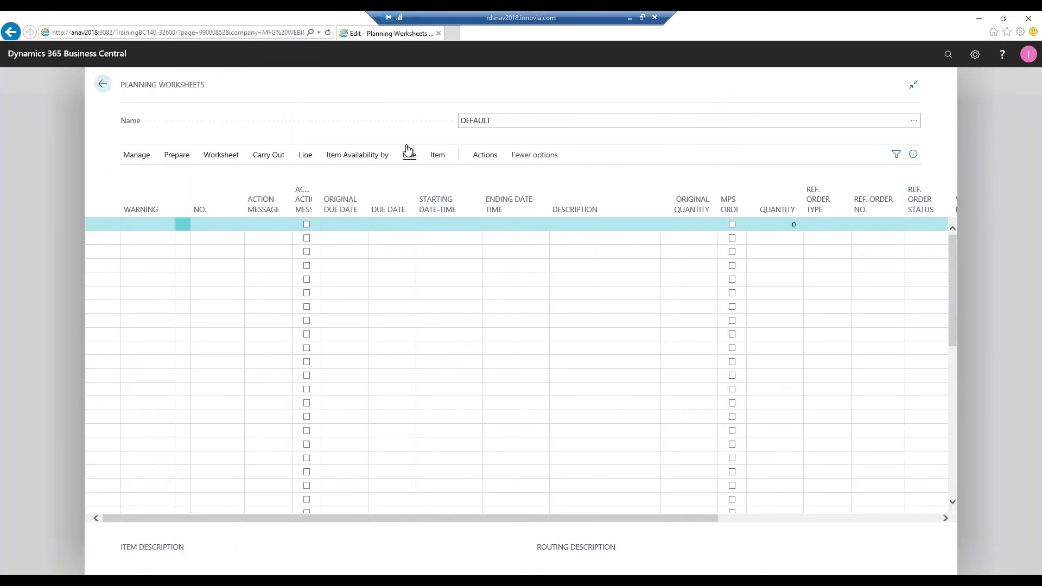
pyautogui.click(177, 157)
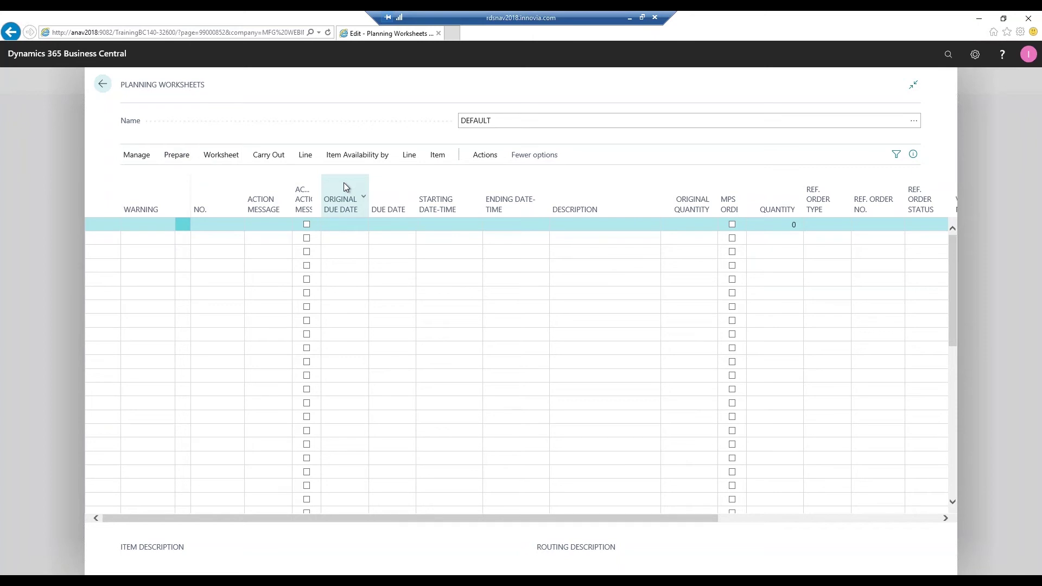
pyautogui.moveTo(344, 184)
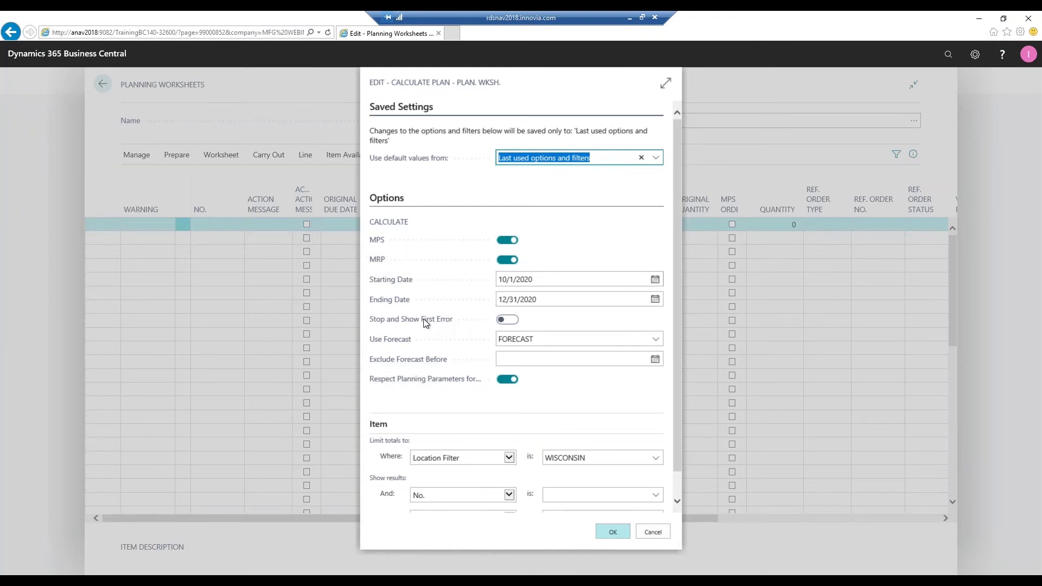
pyautogui.click(643, 321)
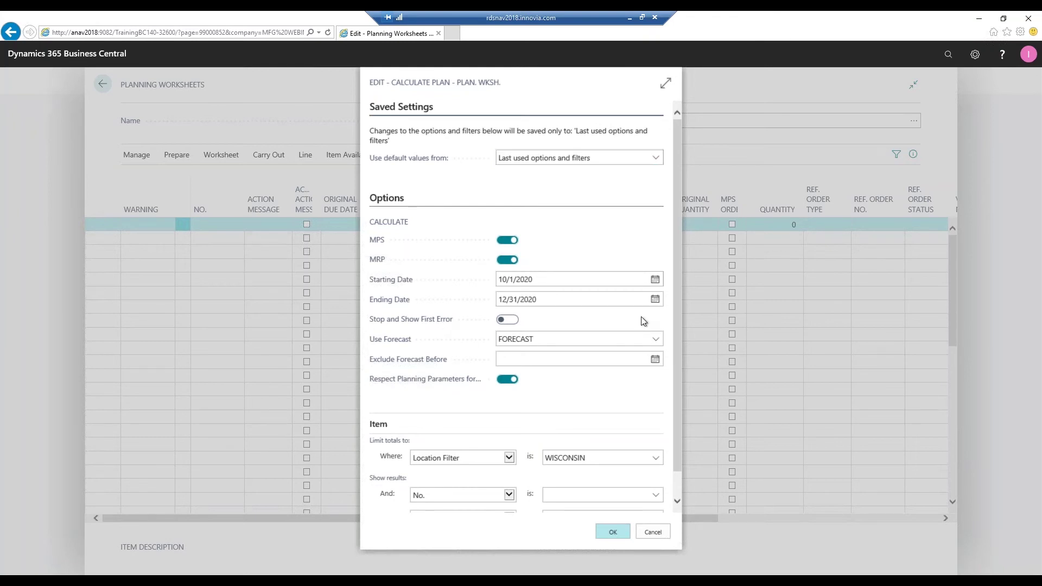
pyautogui.moveTo(431, 323)
pyautogui.moveTo(453, 384)
pyautogui.moveTo(676, 360); pyautogui.dragTo(680, 420)
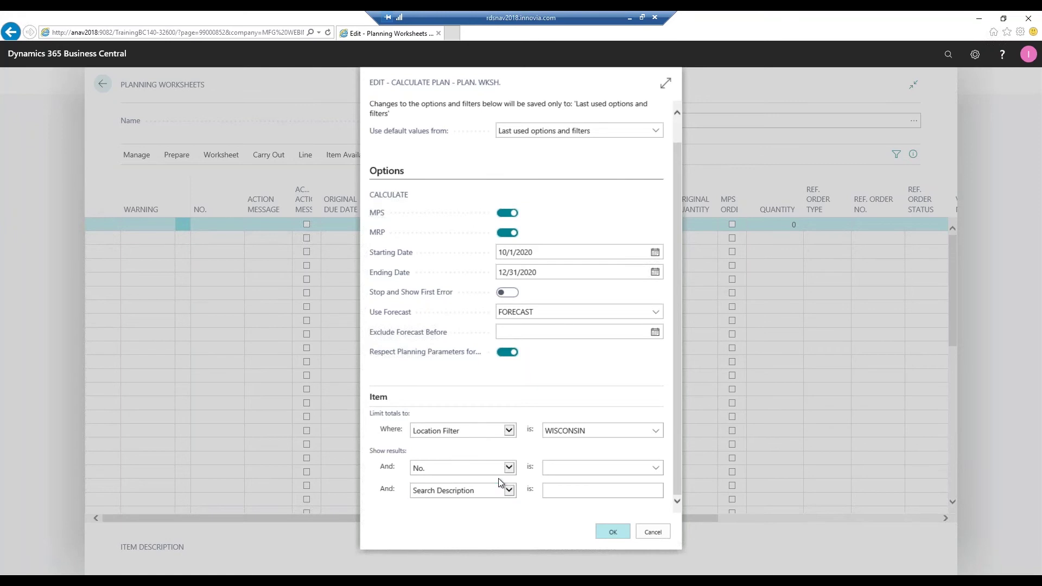
pyautogui.click(612, 536)
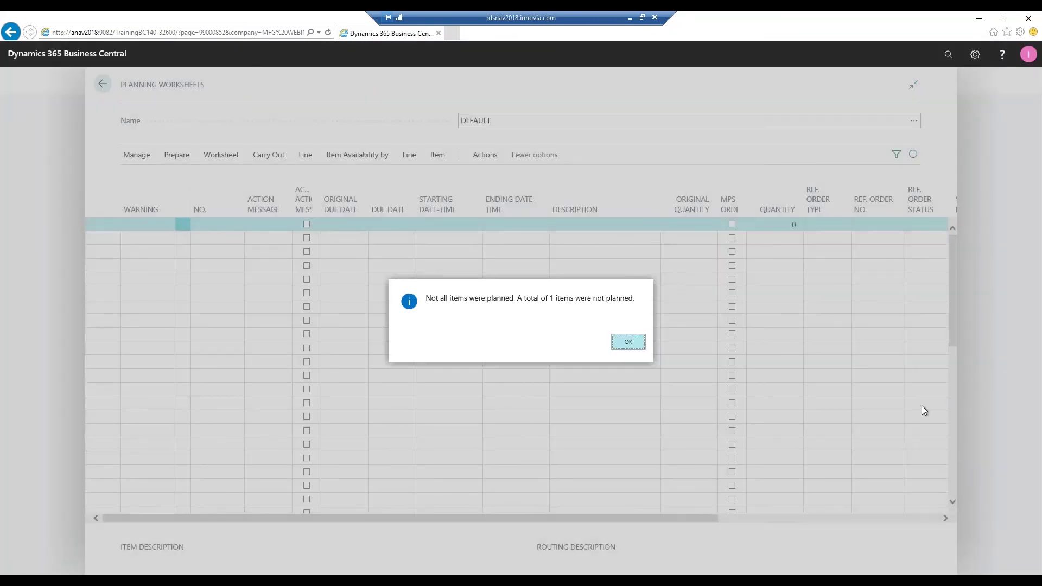
# - Dismiss the planning notice, check the planning error log and return to the worksheet
pyautogui.click(628, 342)
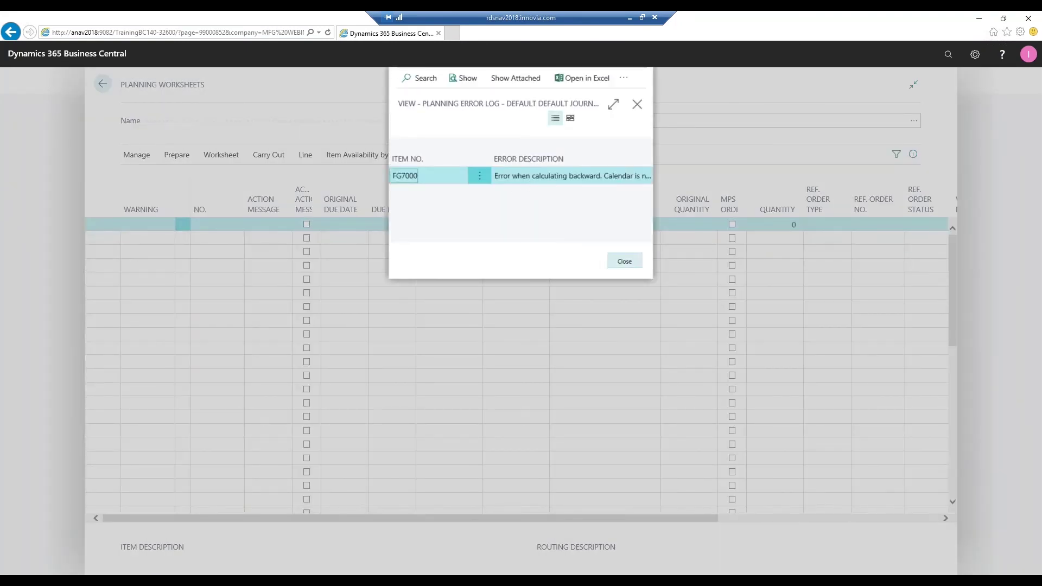
pyautogui.click(624, 268)
pyautogui.click(624, 262)
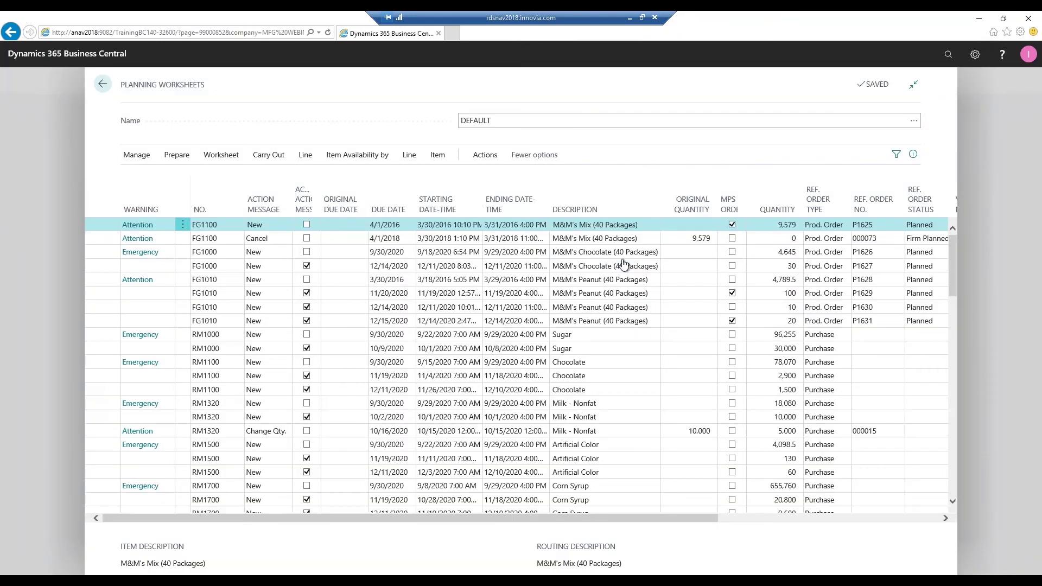
# - Filter the planning worksheet lines by Ref. Order Type Prod. Order and close the filter area
pyautogui.click(605, 266)
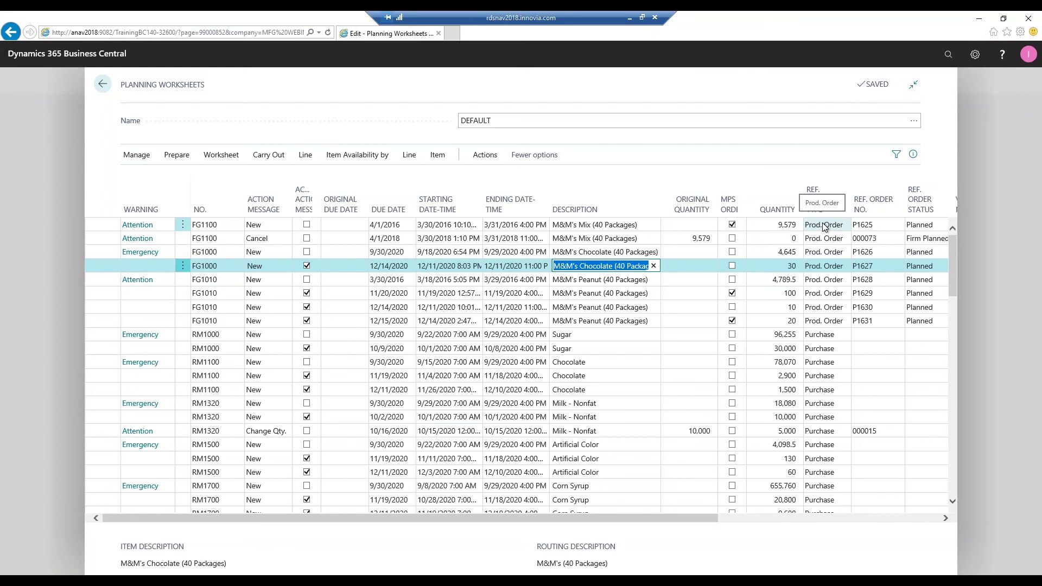
pyautogui.click(895, 156)
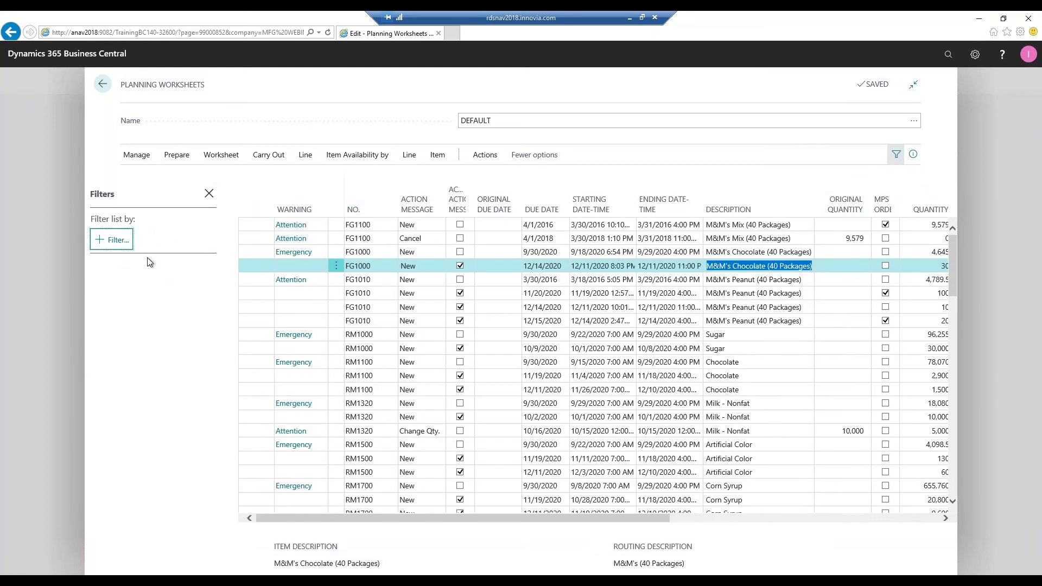
pyautogui.click(128, 242)
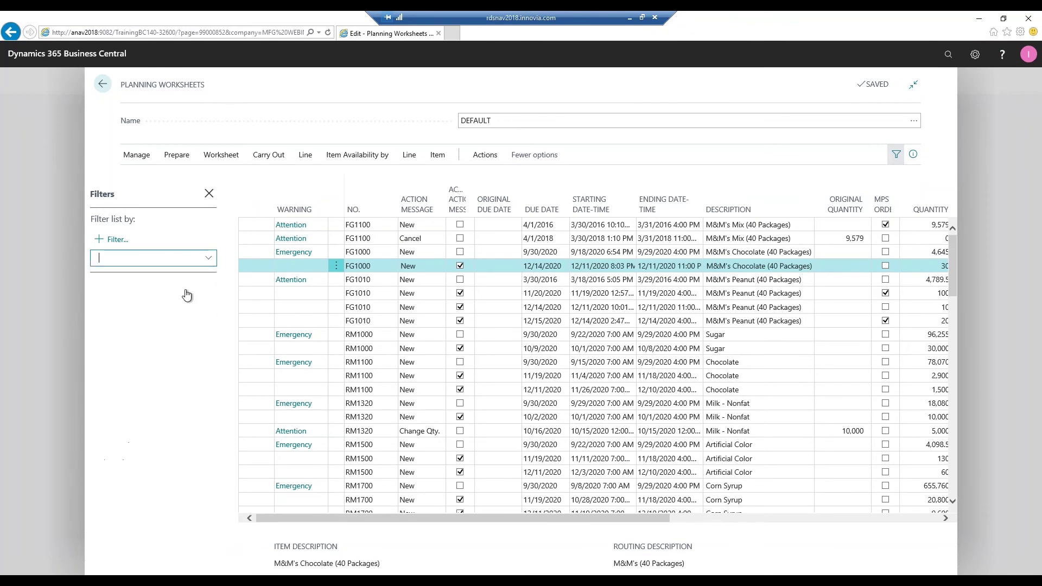
pyautogui.click(209, 258)
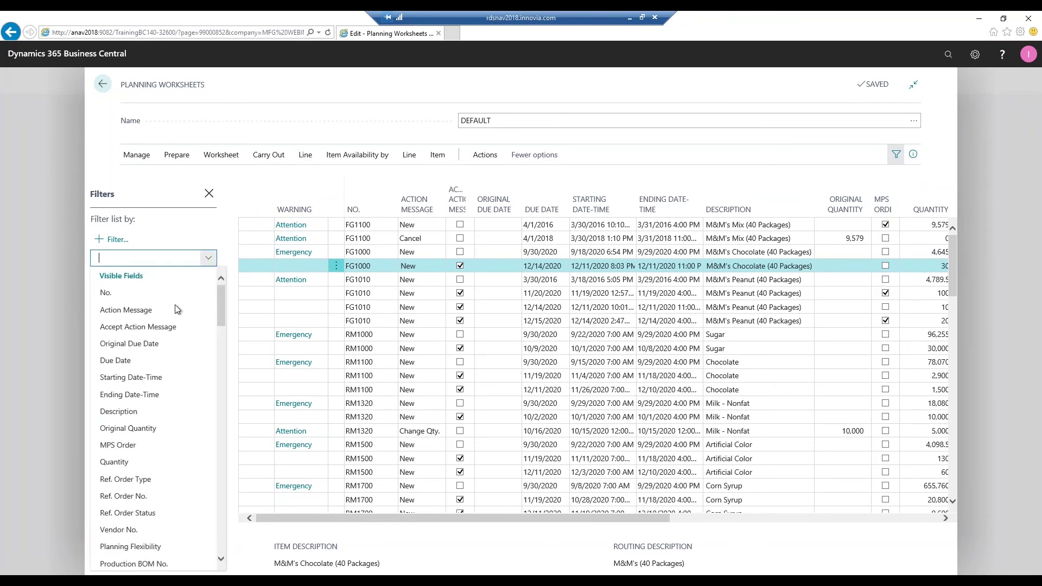
pyautogui.click(145, 482)
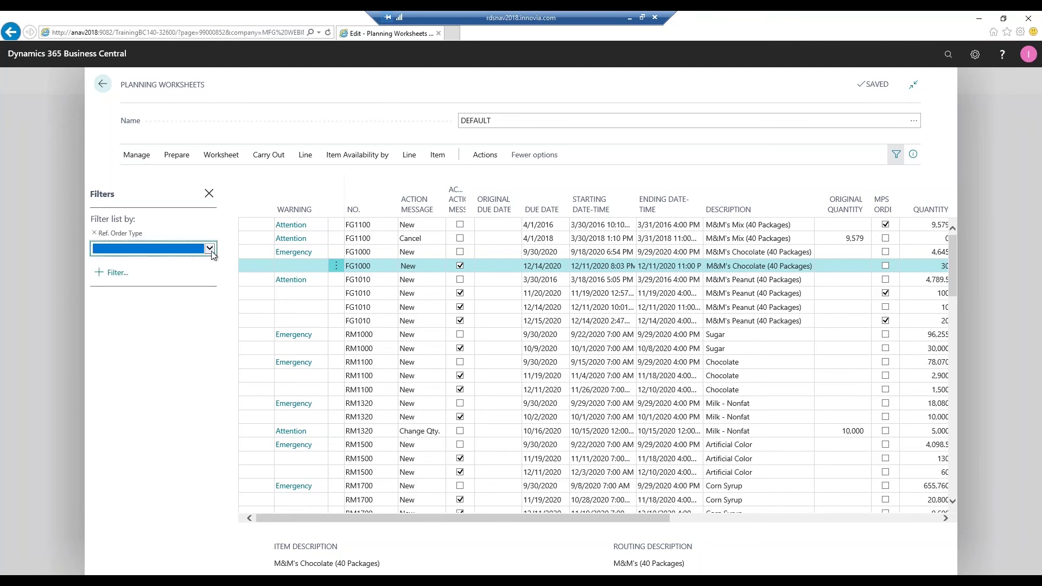
pyautogui.click(211, 250)
pyautogui.click(196, 267)
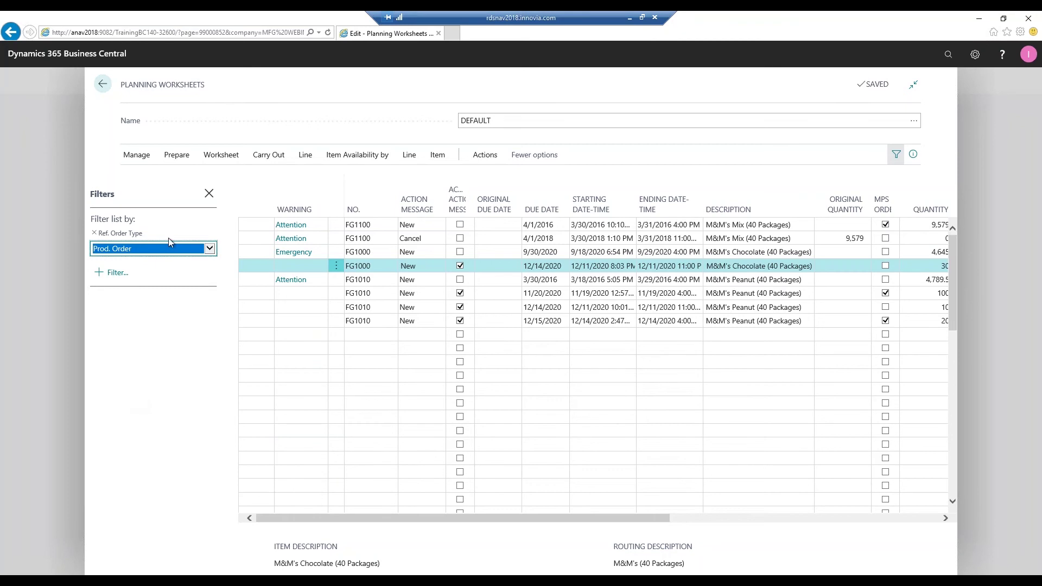
pyautogui.click(208, 194)
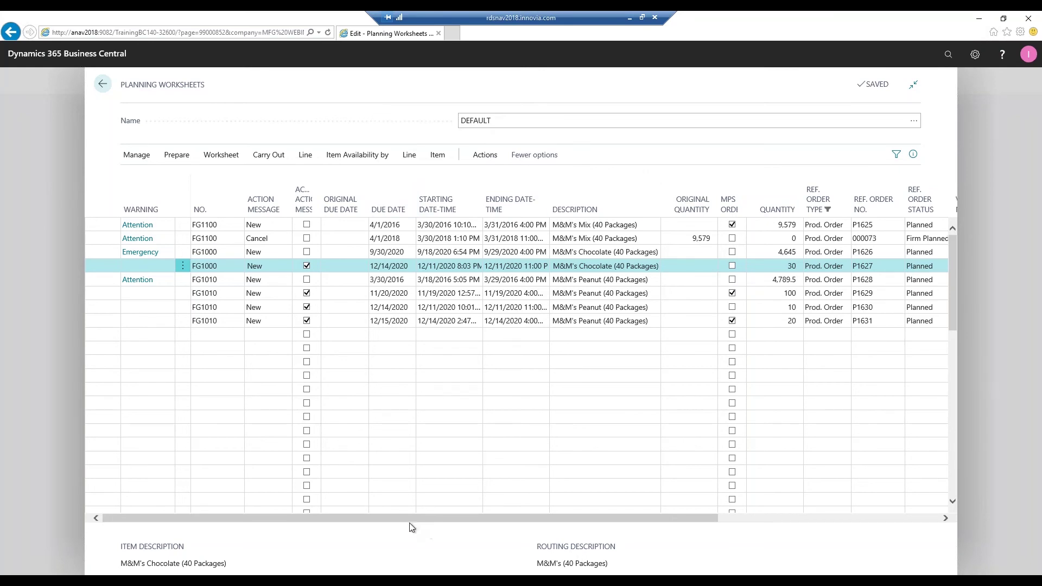
# - Set the routing number of the FG1000 planning line due 12/14/2020 to FG8000 and check its available routing versions
pyautogui.moveTo(387, 520); pyautogui.dragTo(657, 522)
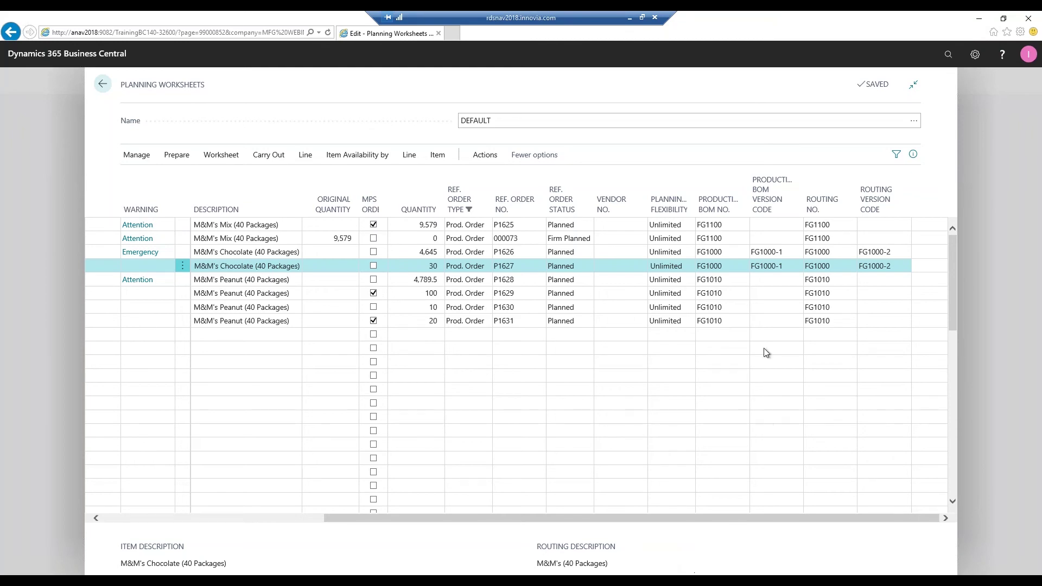
pyautogui.click(844, 267)
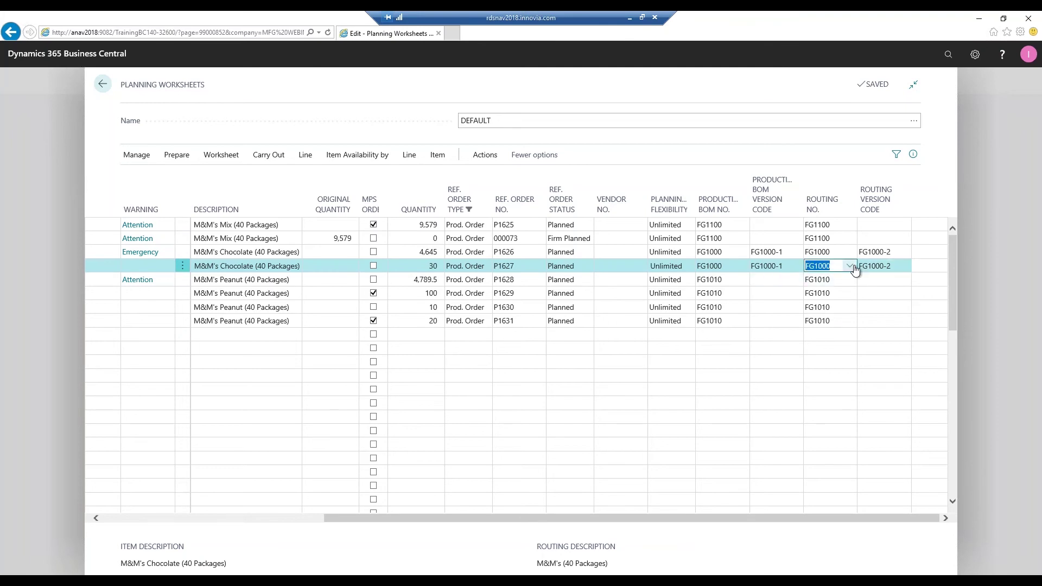
pyautogui.click(850, 265)
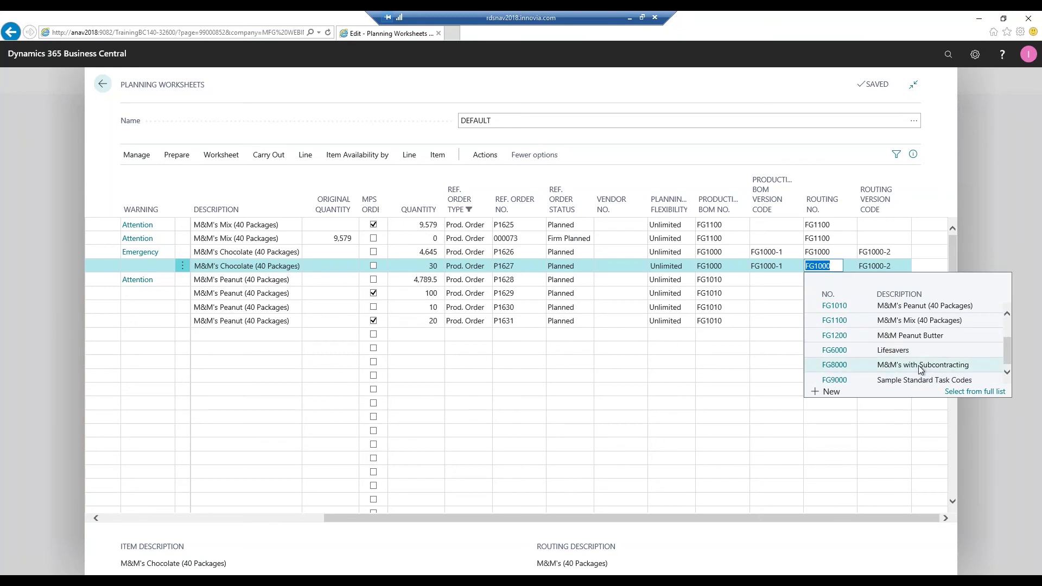
pyautogui.click(916, 367)
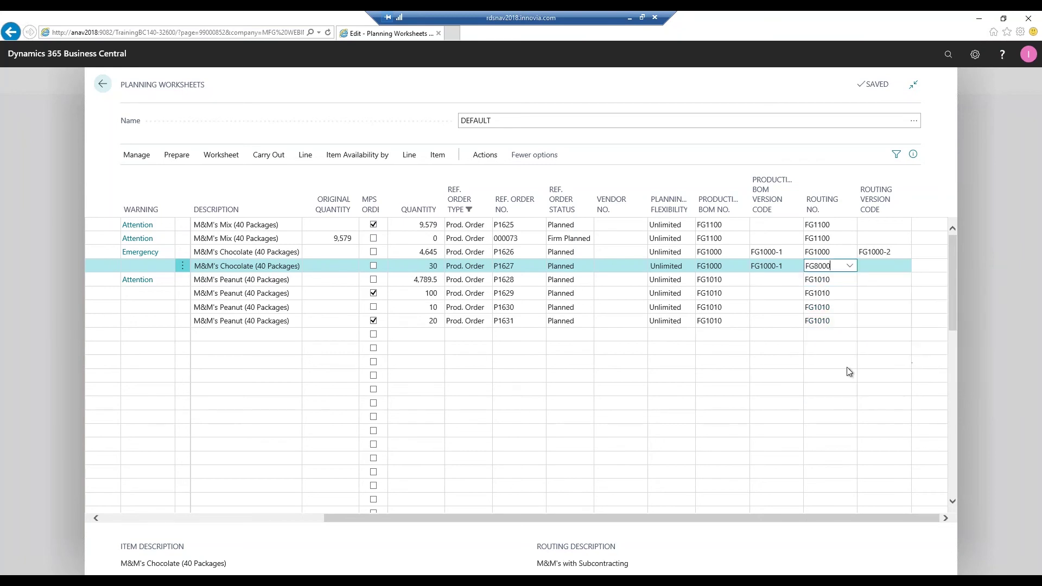
pyautogui.click(879, 266)
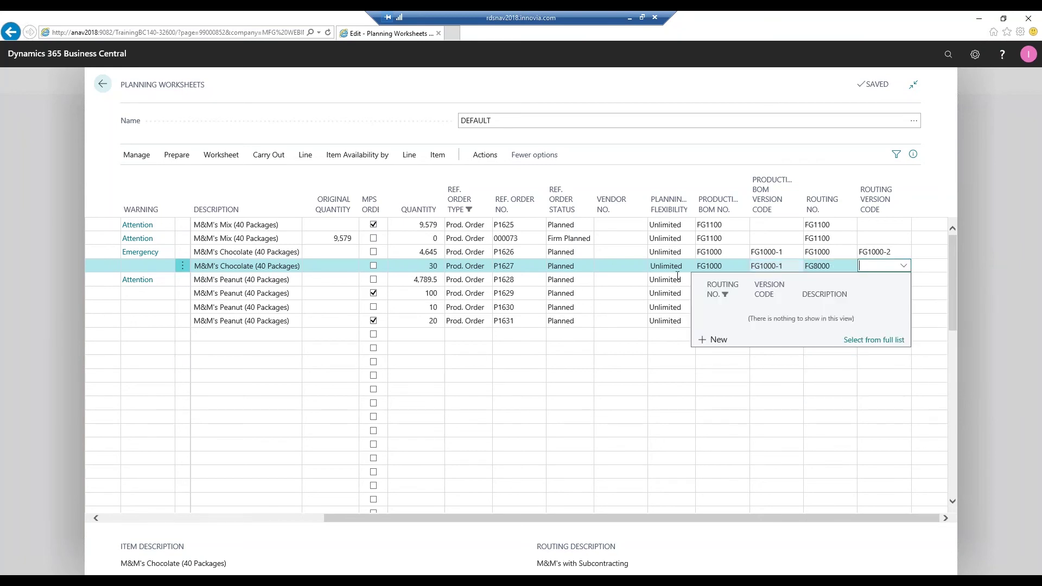
# - Try to refresh the FG1000 planning line with backward scheduling, calculating both routings and component need
pyautogui.click(485, 154)
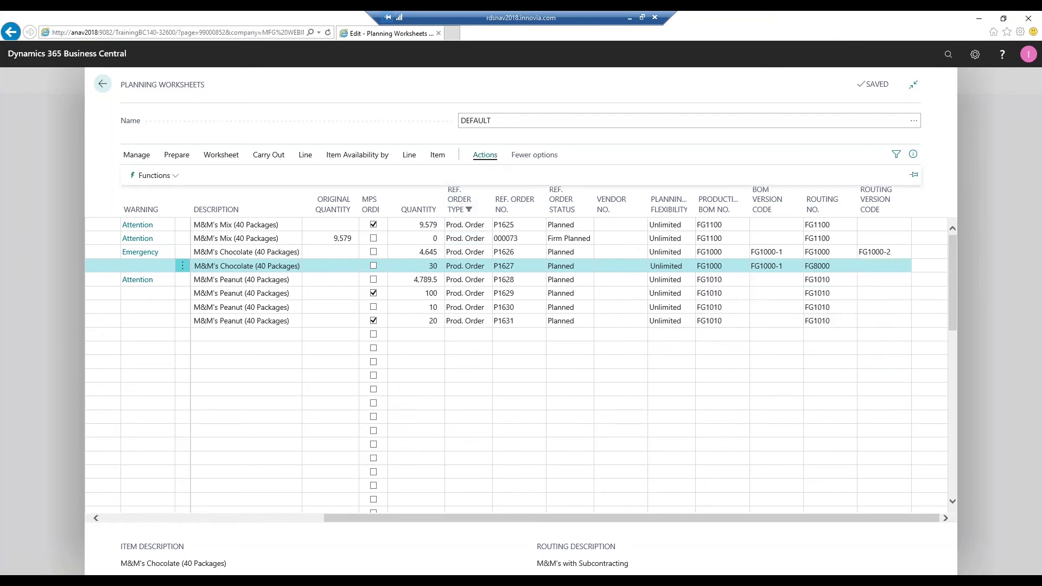
pyautogui.click(180, 180)
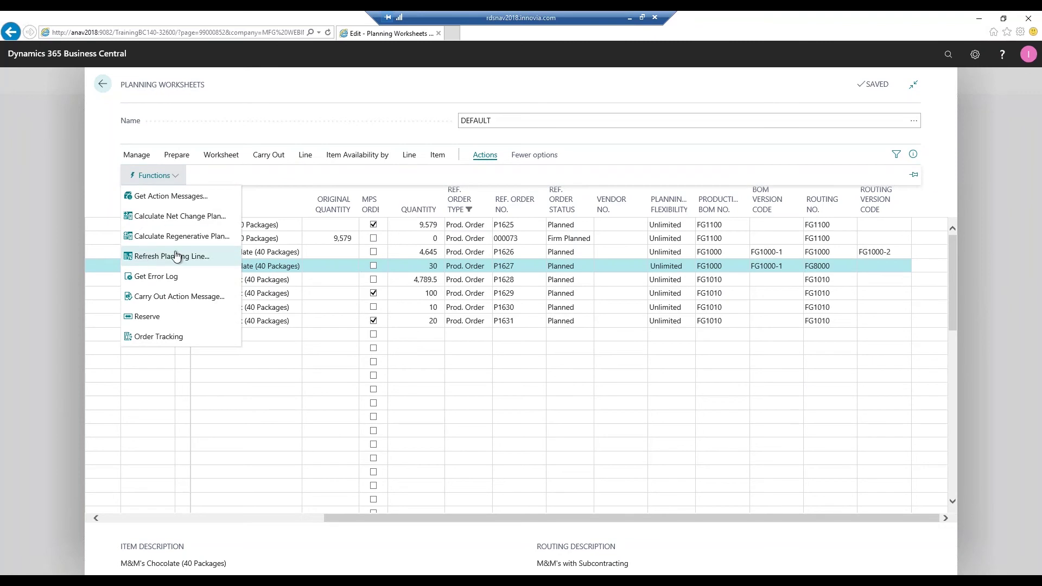
pyautogui.click(174, 256)
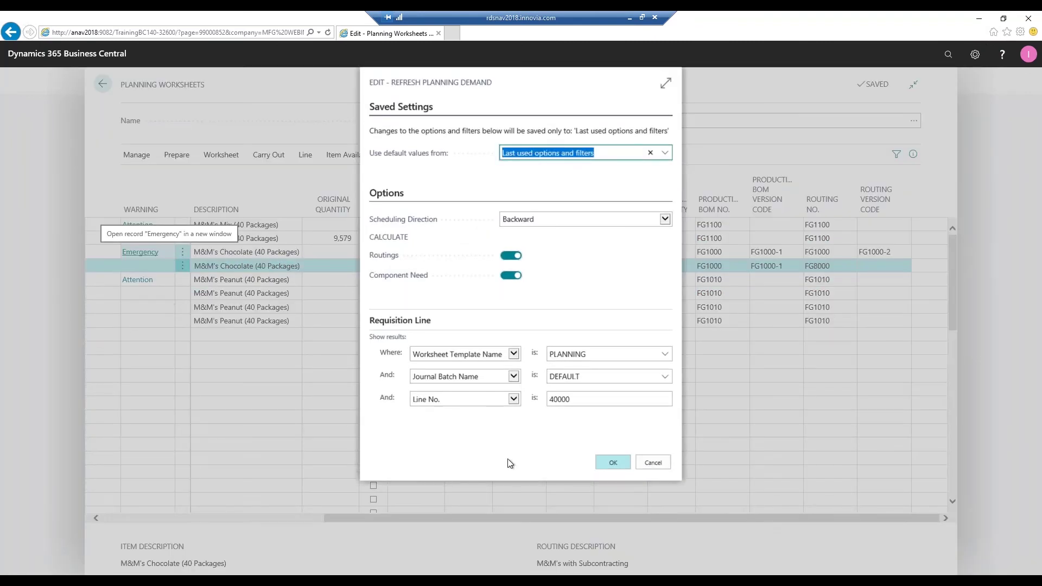
pyautogui.click(613, 462)
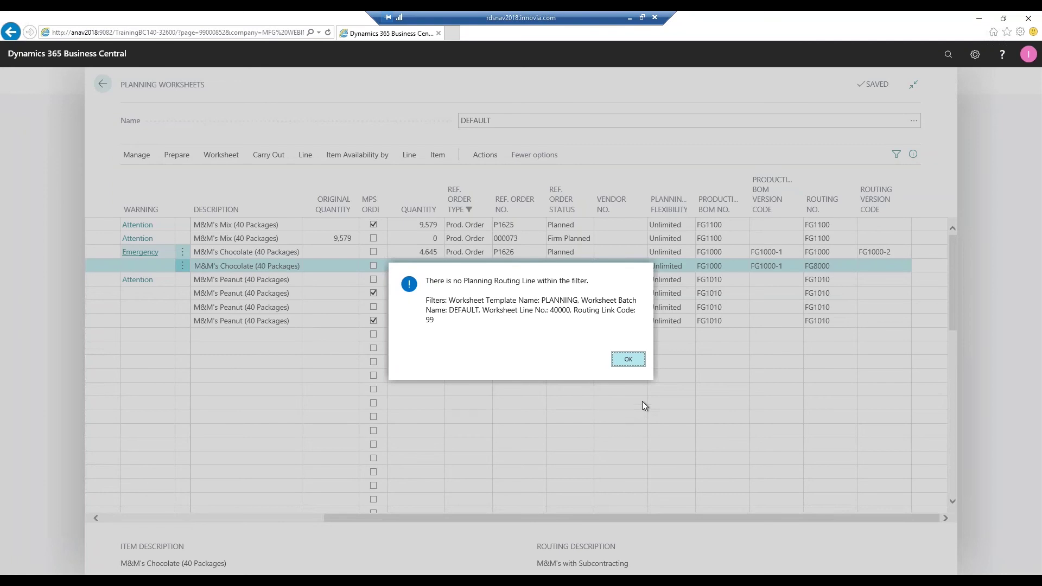
pyautogui.press('Return')
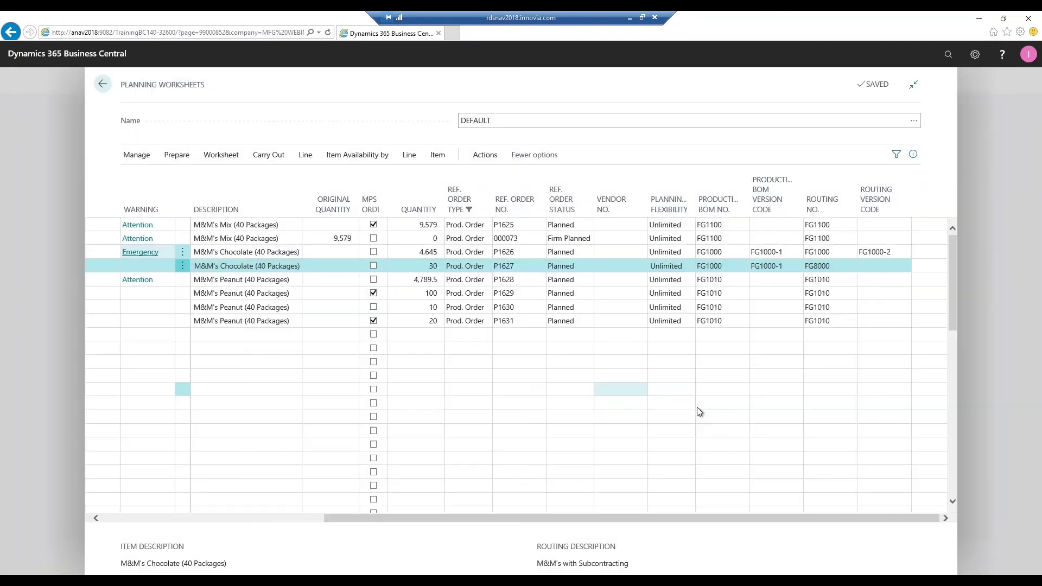
# - Refresh the FG1000 planning line with backward scheduling and routings calculated, but with Component Need turned off
pyautogui.click(484, 157)
pyautogui.click(154, 176)
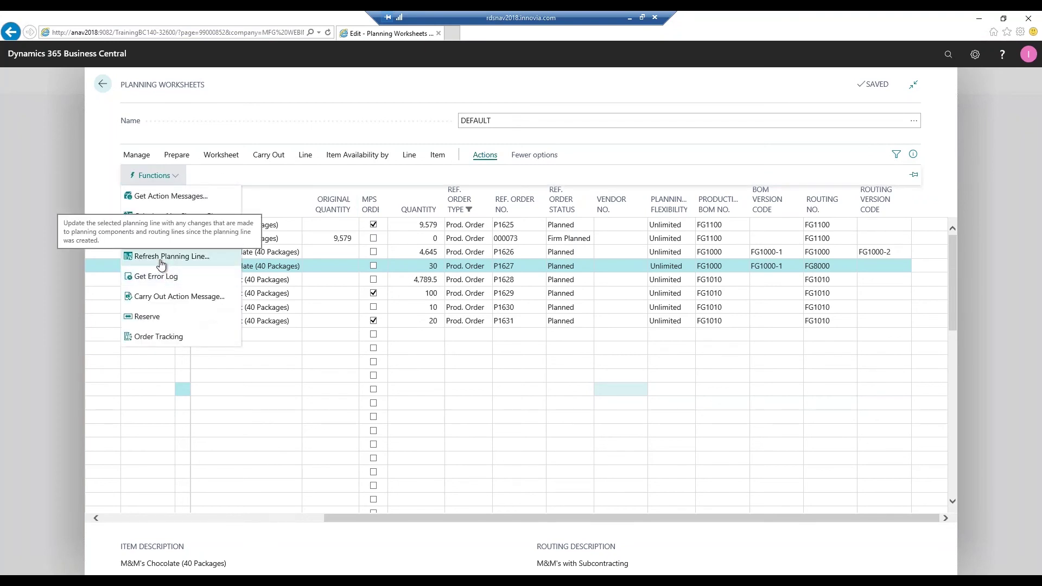
pyautogui.click(666, 242)
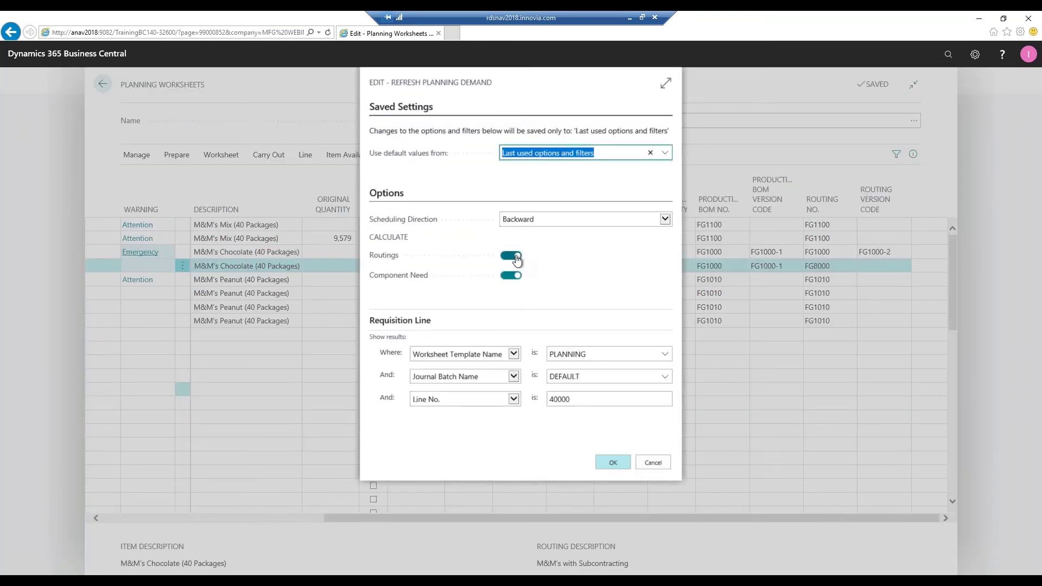
pyautogui.click(512, 275)
pyautogui.click(613, 463)
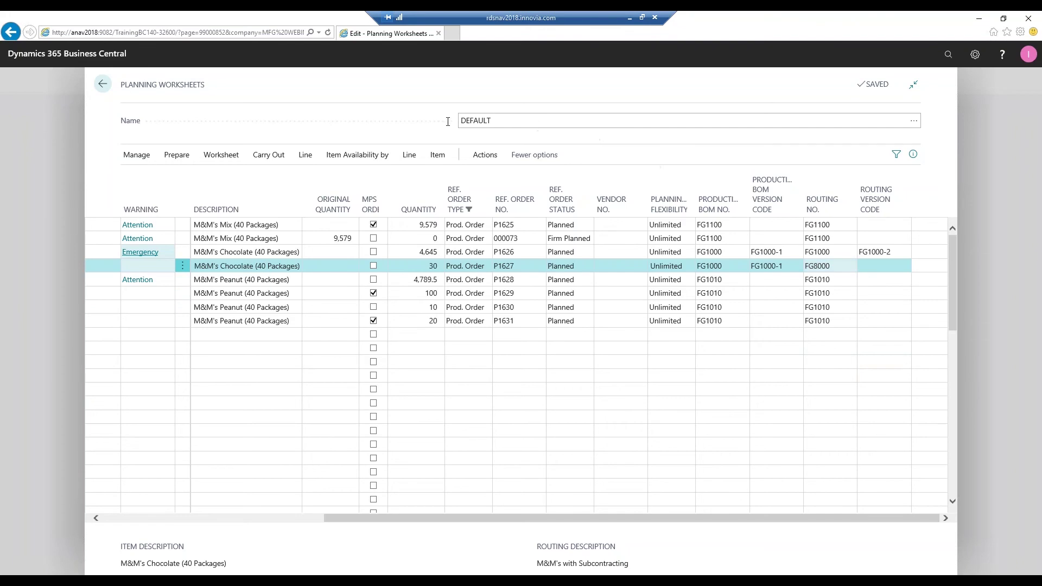
# - Open the planning routing of the FG1000 line and expand the page to show all its columns
pyautogui.click(408, 156)
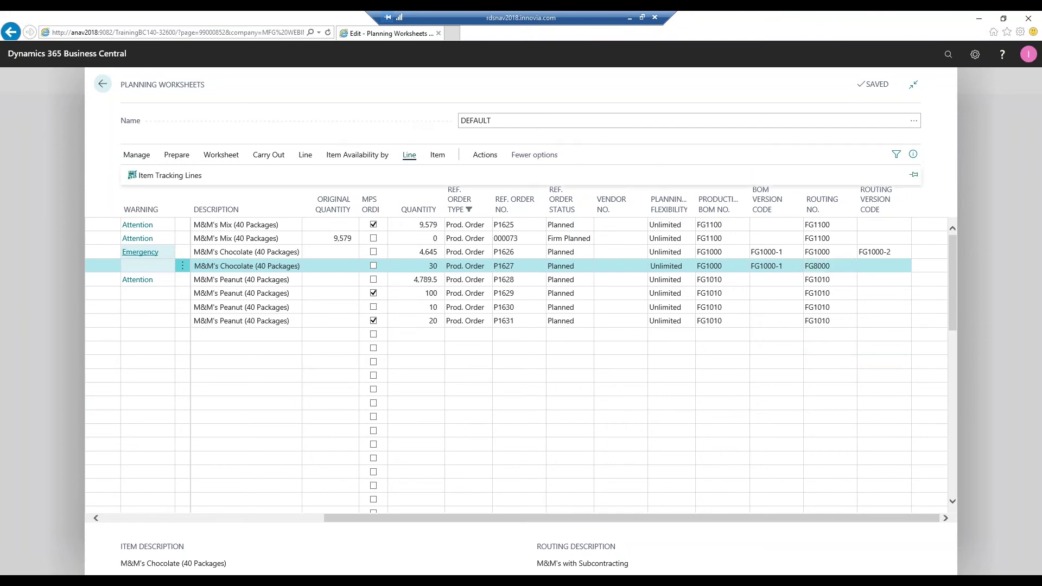
pyautogui.click(437, 155)
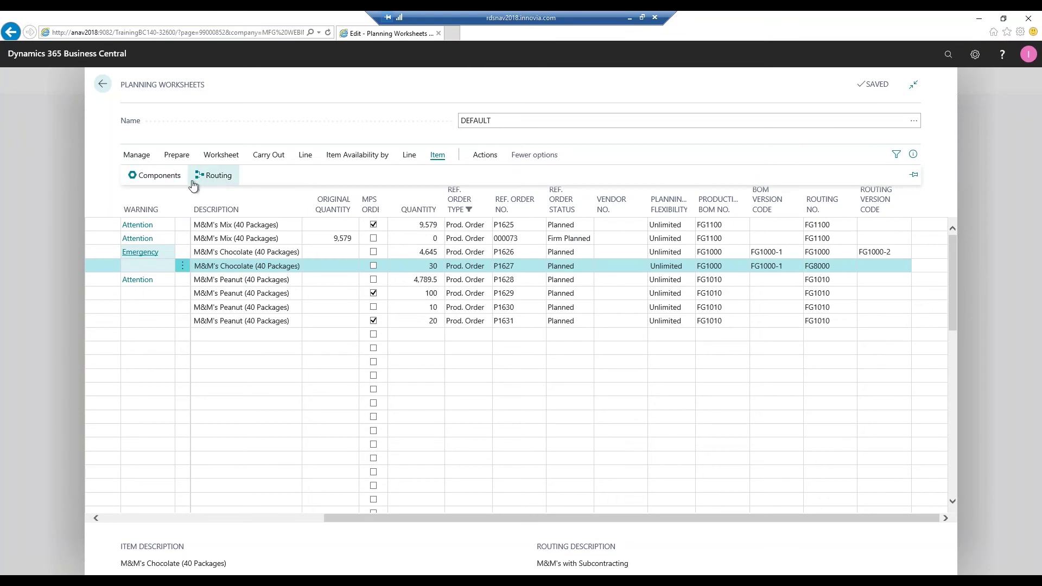
pyautogui.click(216, 183)
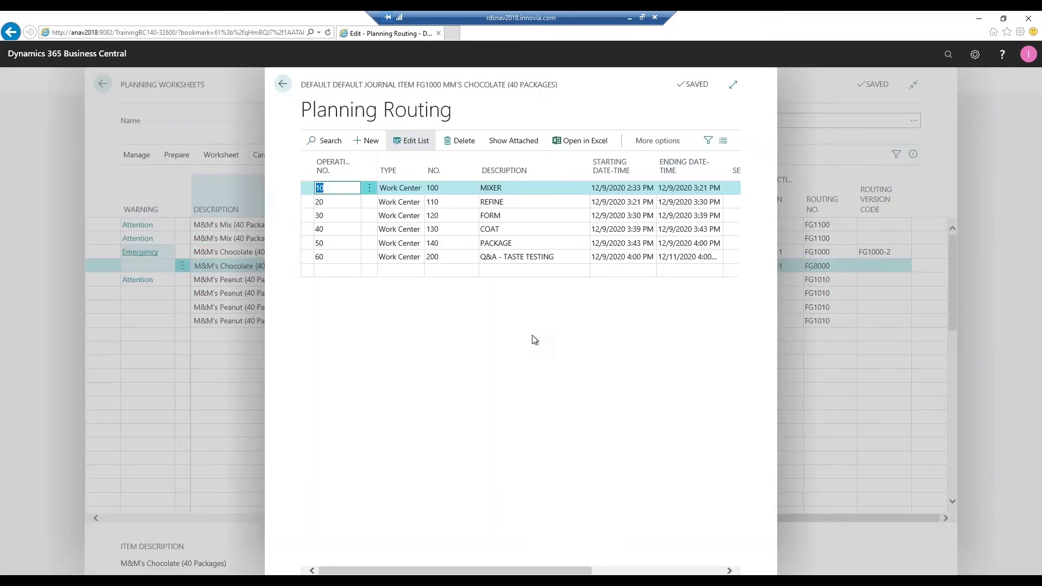
pyautogui.click(732, 87)
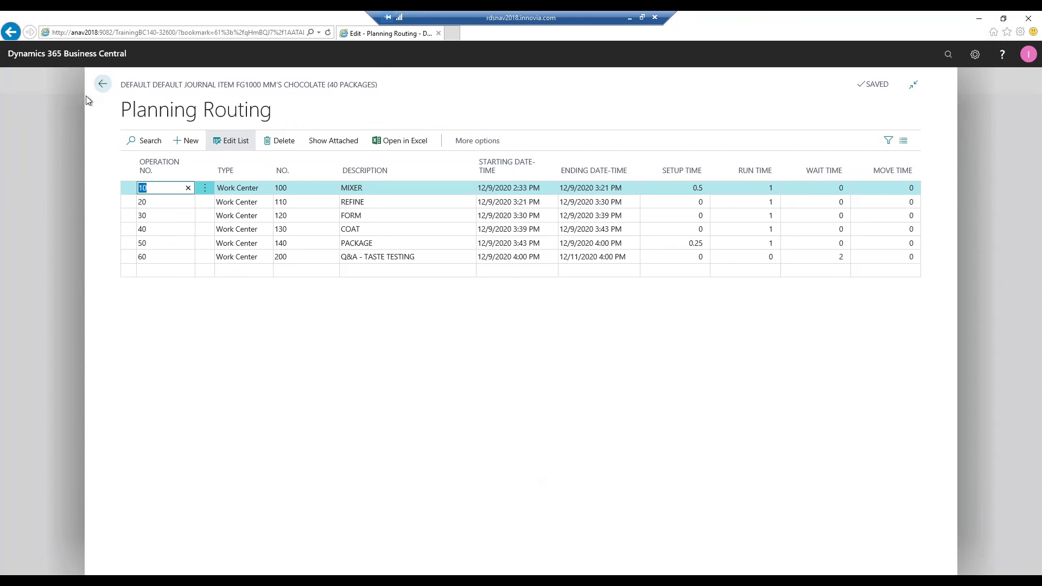
# - Change operation 10 of the FG1000 planning routing to Machine Center 101 (MIXER 101) and return to the planning worksheet
pyautogui.click(122, 259)
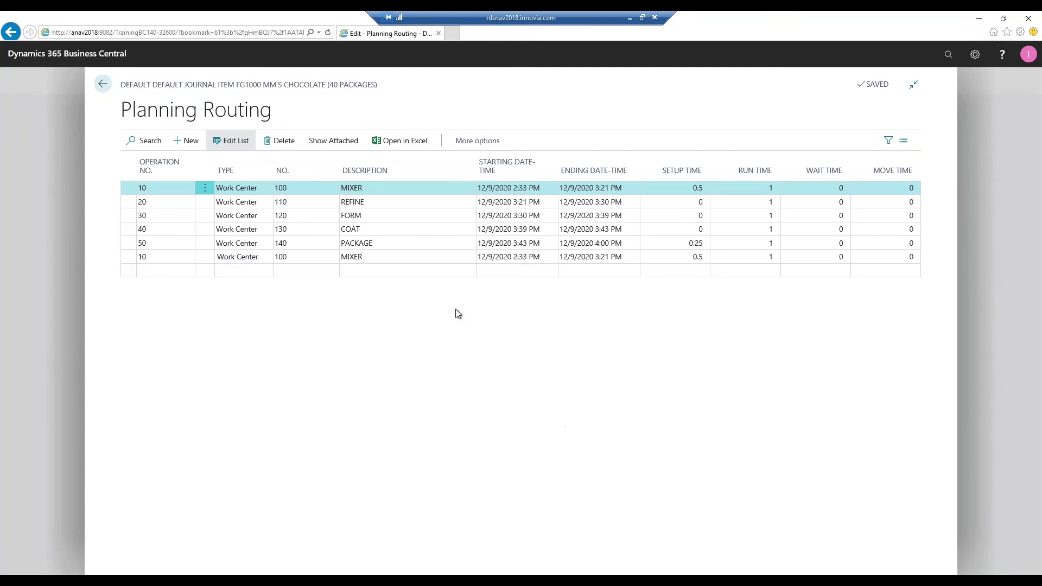
pyautogui.click(411, 246)
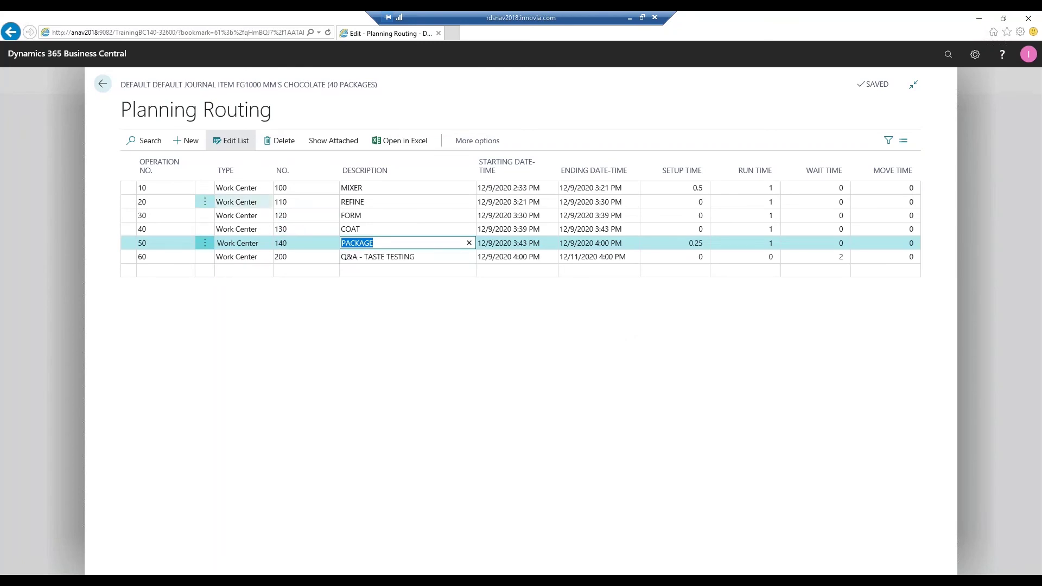
pyautogui.click(255, 189)
pyautogui.click(265, 188)
pyautogui.click(246, 199)
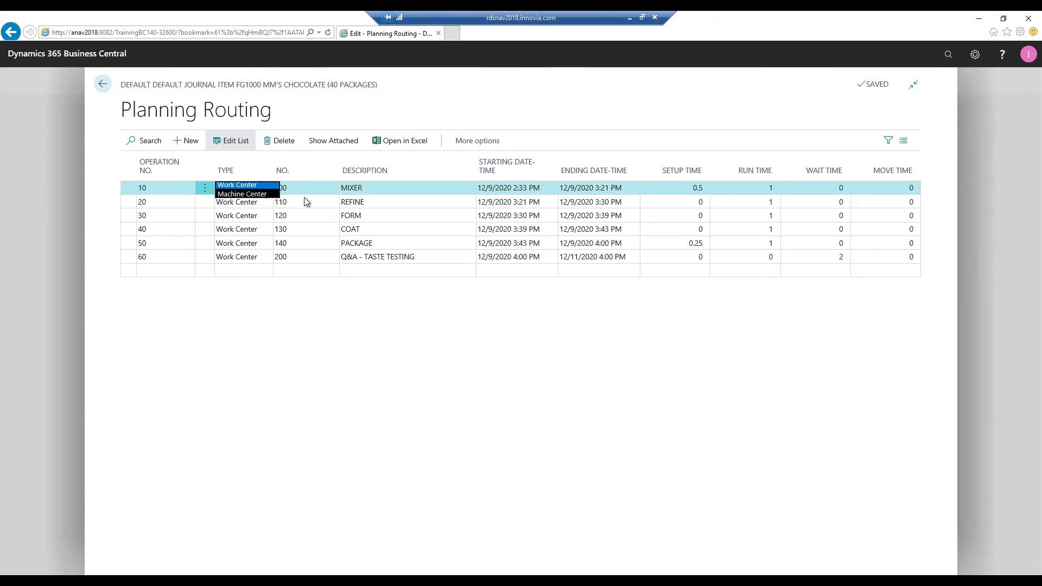
pyautogui.click(322, 189)
pyautogui.click(329, 189)
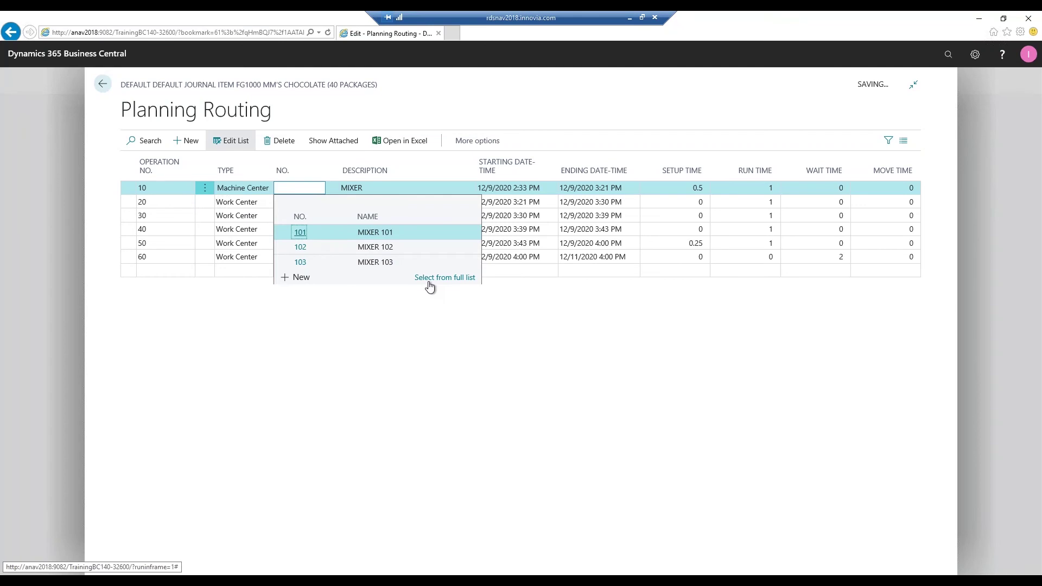
pyautogui.click(422, 234)
pyautogui.press('Tab')
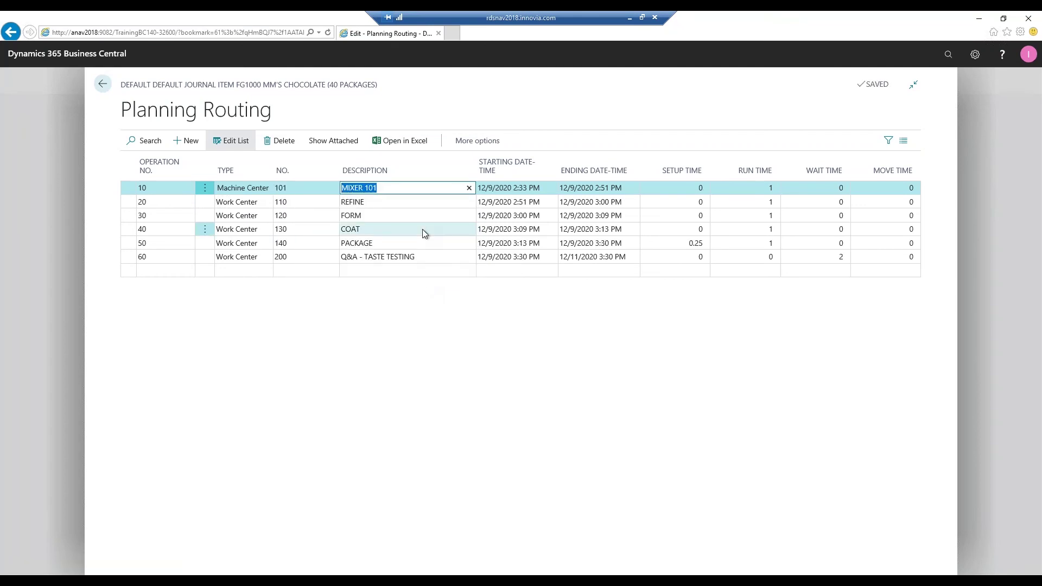
pyautogui.press('Tab')
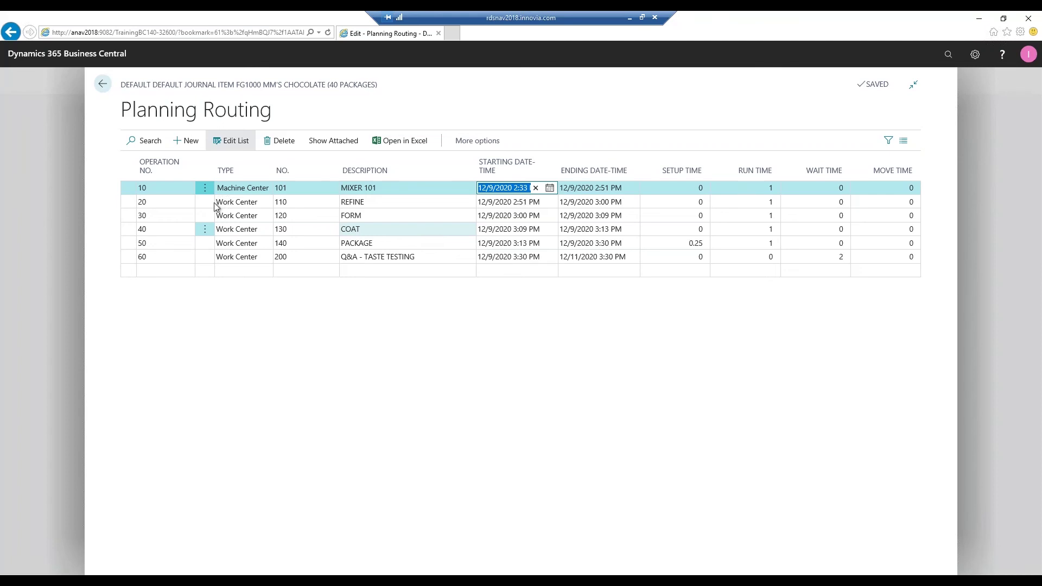
pyautogui.click(104, 86)
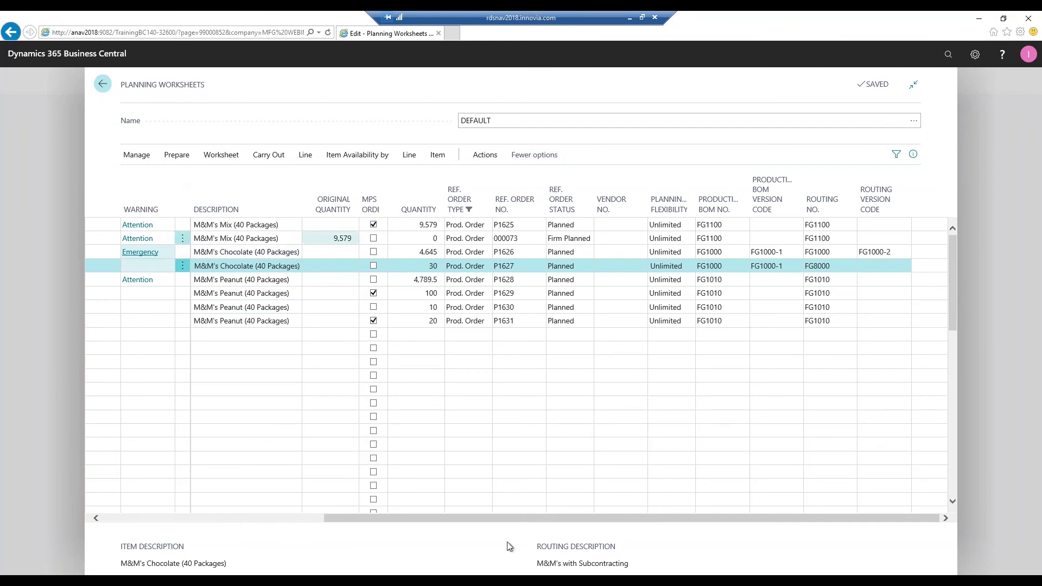
# - Carry out the action messages for the accepted planning lines, with the Production Order option set to Firm Planned
pyautogui.moveTo(514, 519); pyautogui.dragTo(182, 522)
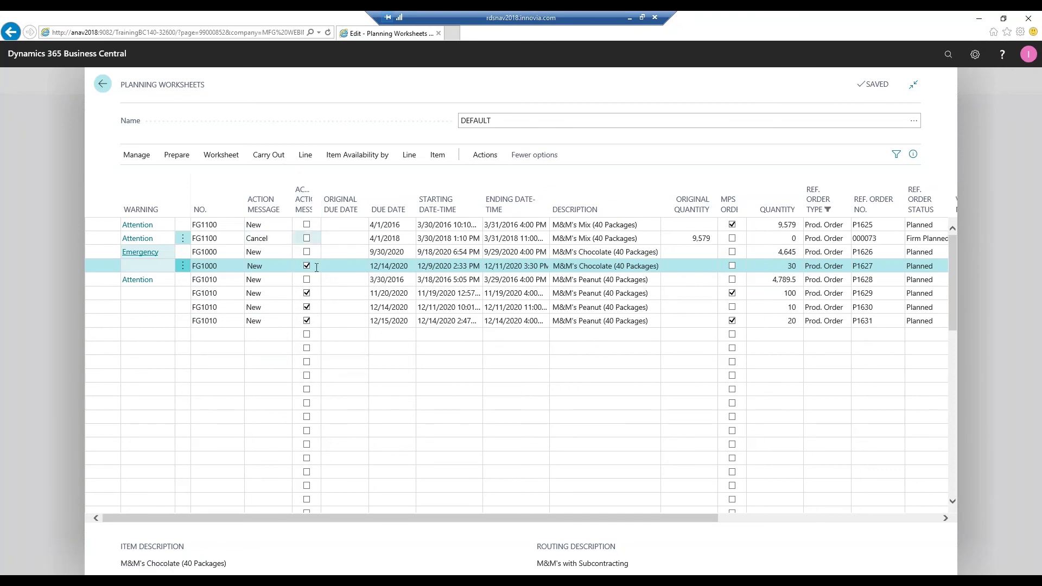
pyautogui.click(268, 157)
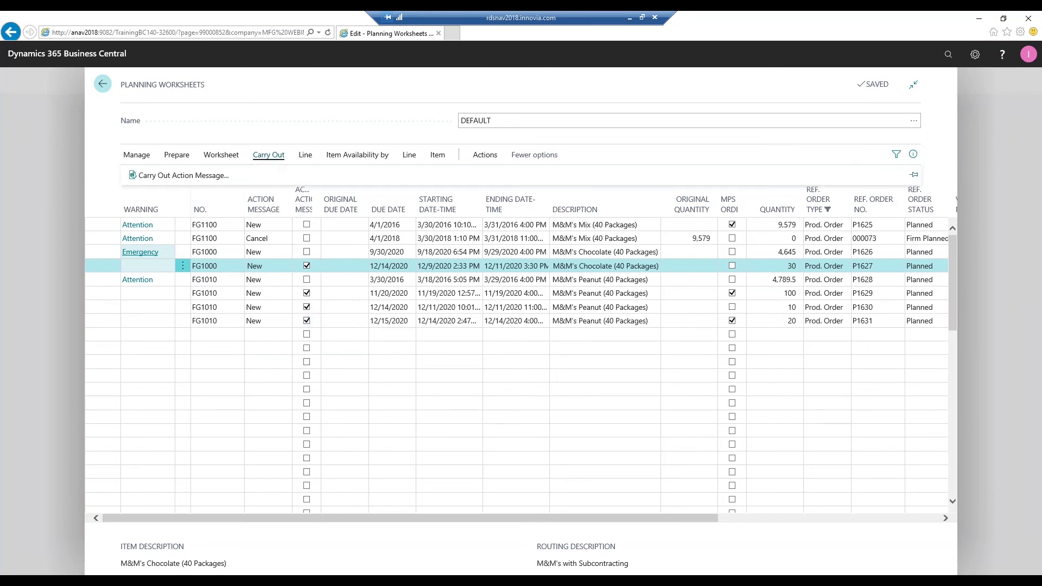
pyautogui.click(162, 179)
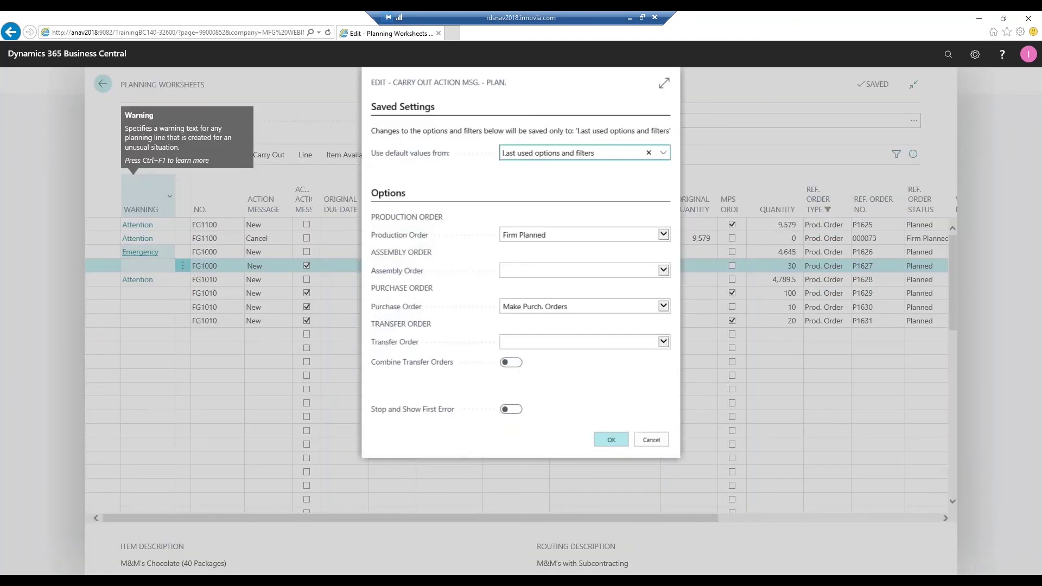
pyautogui.click(666, 235)
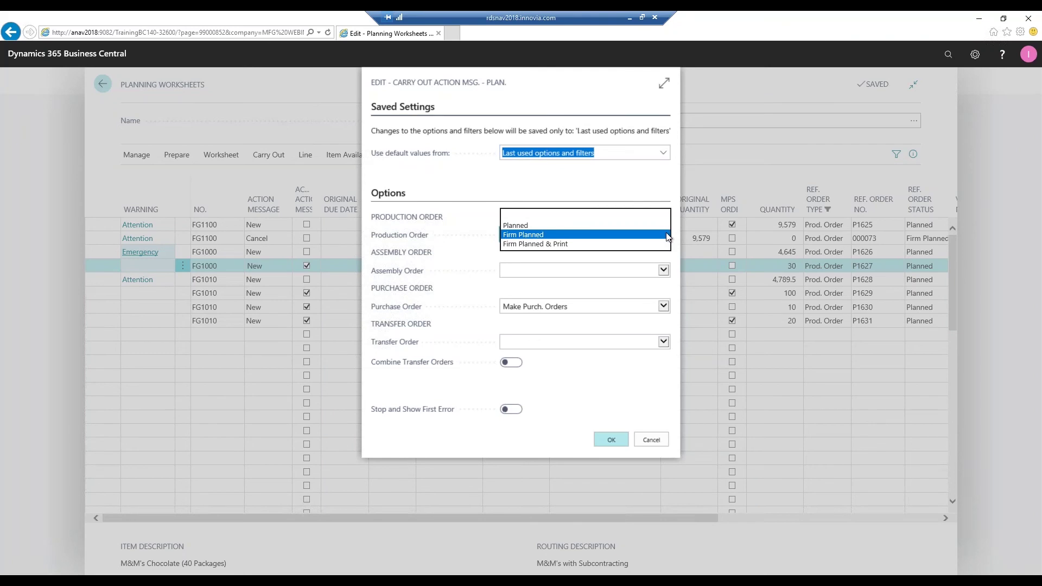
pyautogui.click(539, 235)
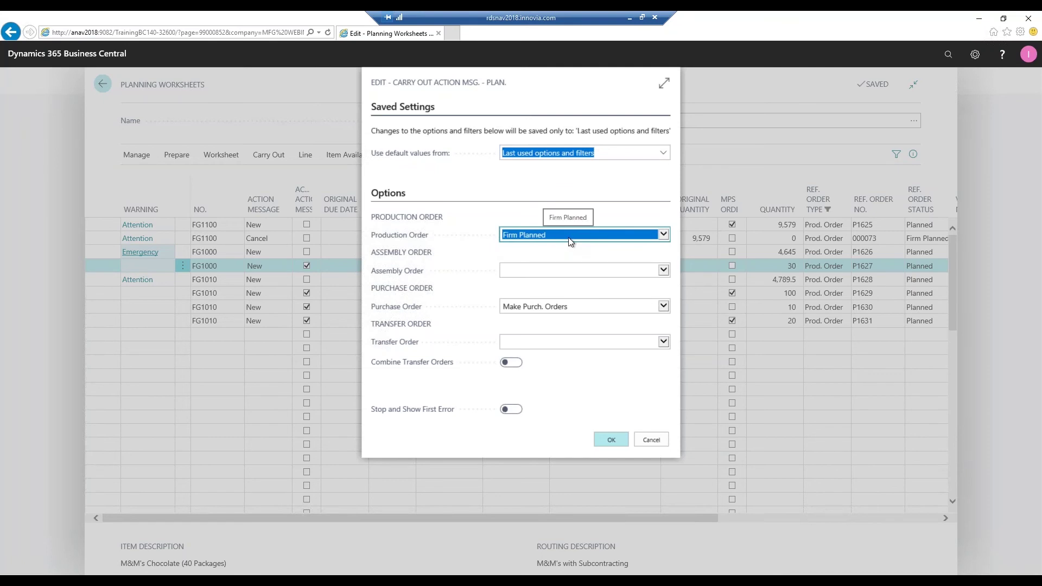
pyautogui.click(615, 439)
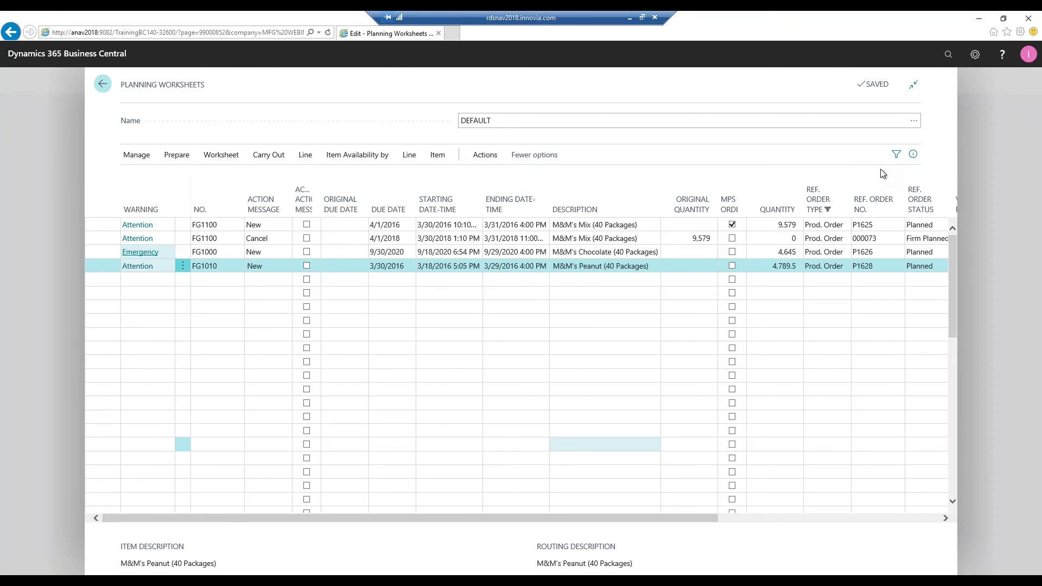
# - Remove the Ref. Order Type filter from the planning worksheet so that all planning lines are listed
pyautogui.click(897, 159)
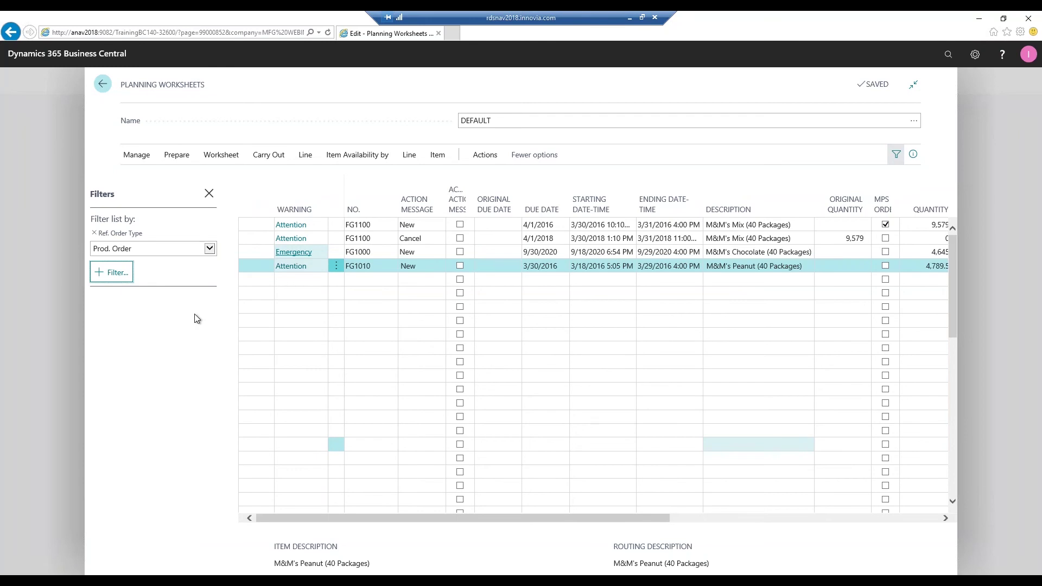
pyautogui.click(208, 193)
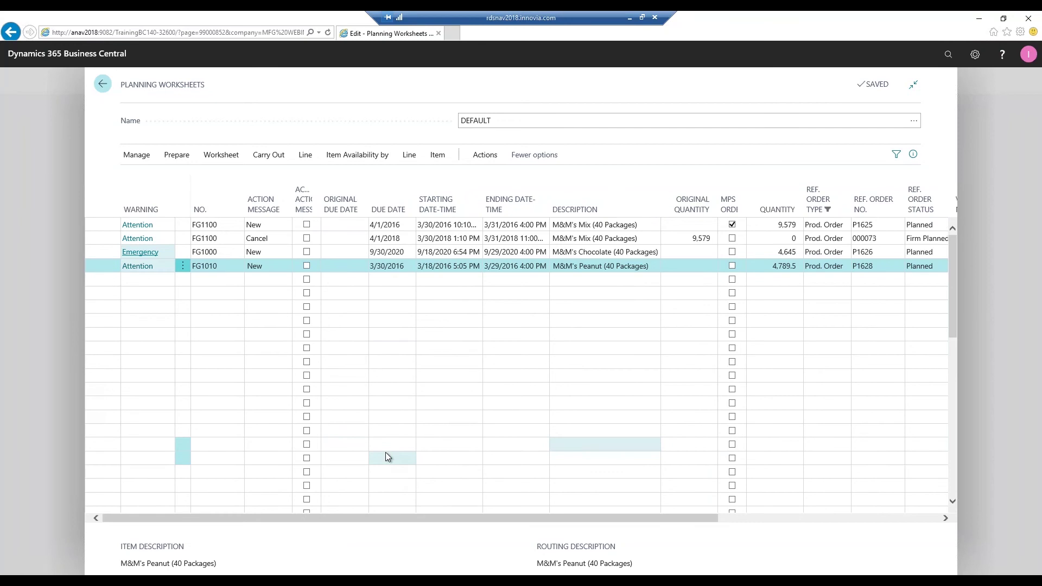
pyautogui.click(441, 254)
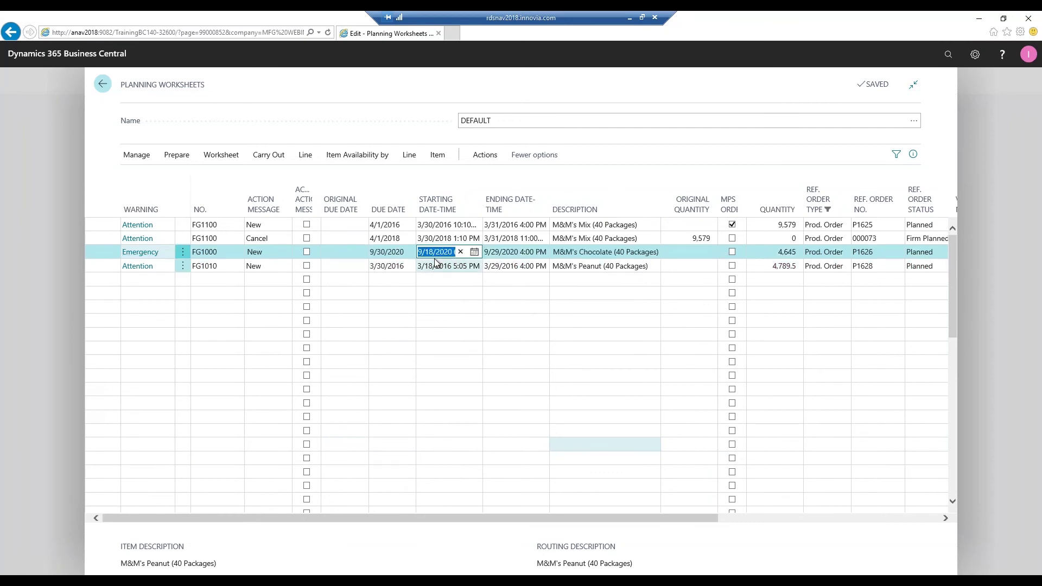
pyautogui.click(897, 157)
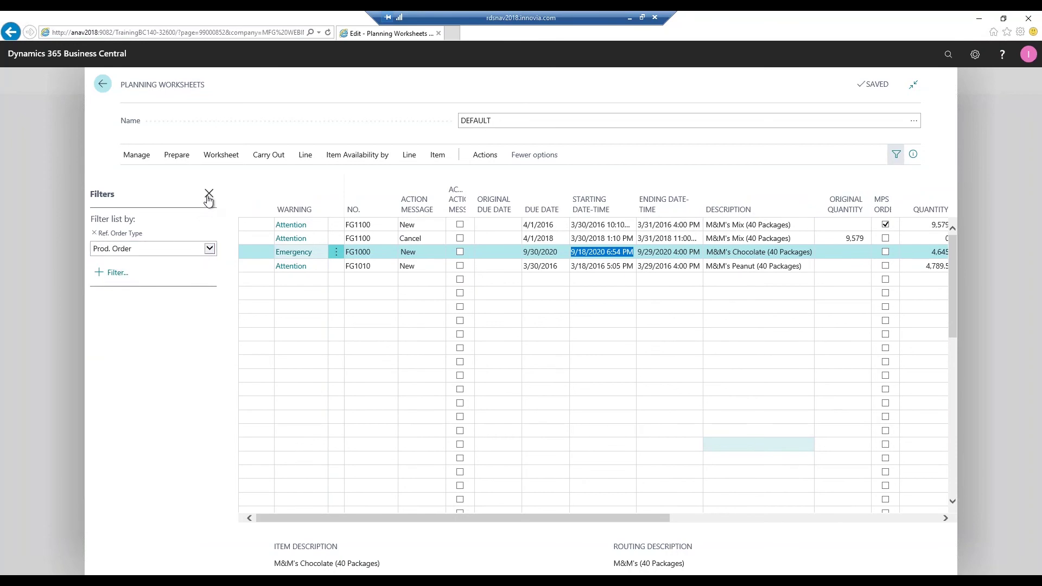
pyautogui.click(96, 233)
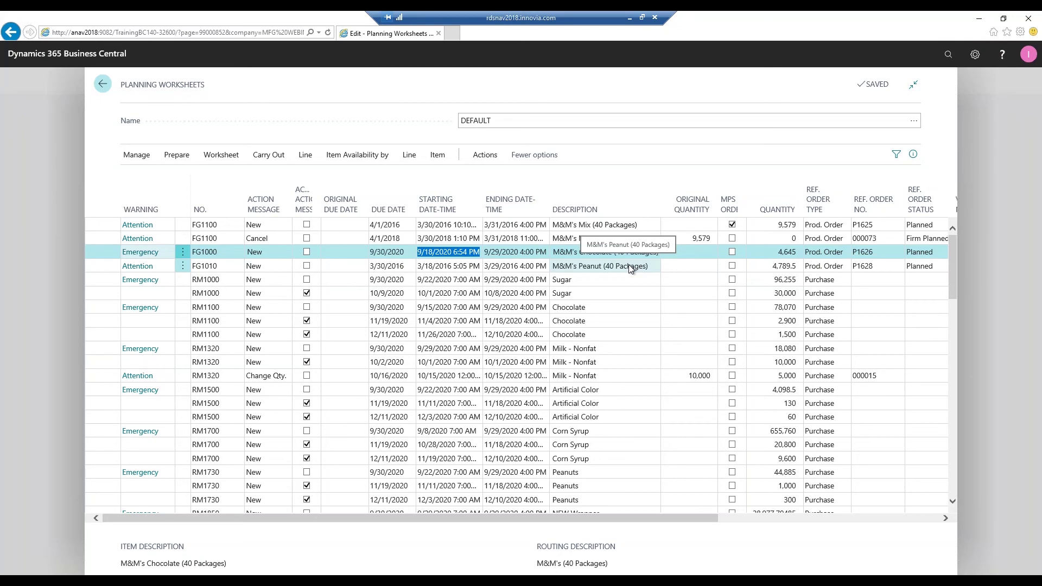
pyautogui.click(896, 154)
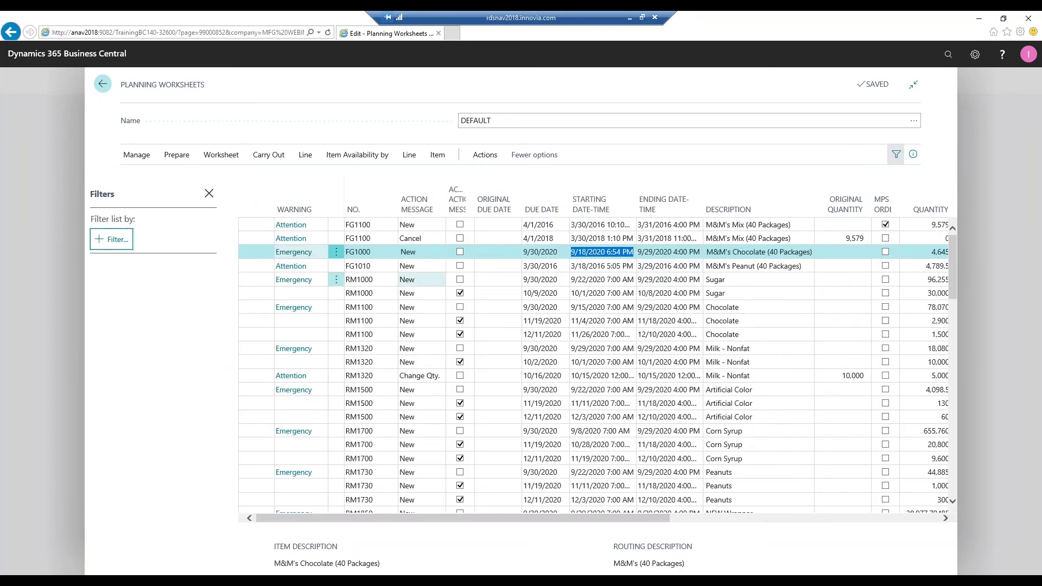
pyautogui.click(209, 193)
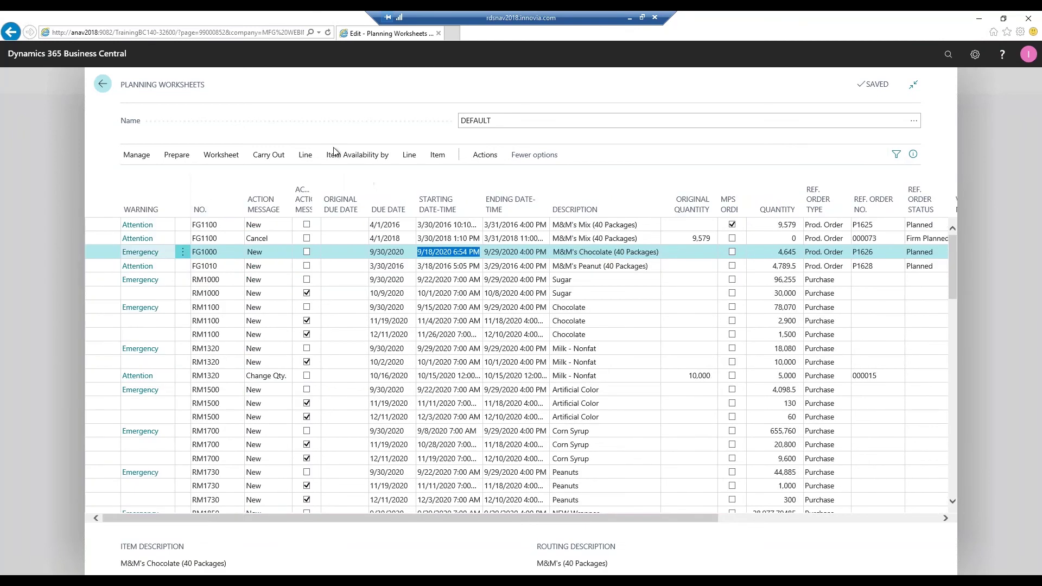
# - Check the order tracking of the FG1000 line due 9/30/2020, including the full text of its untracked planning elements
pyautogui.click(348, 156)
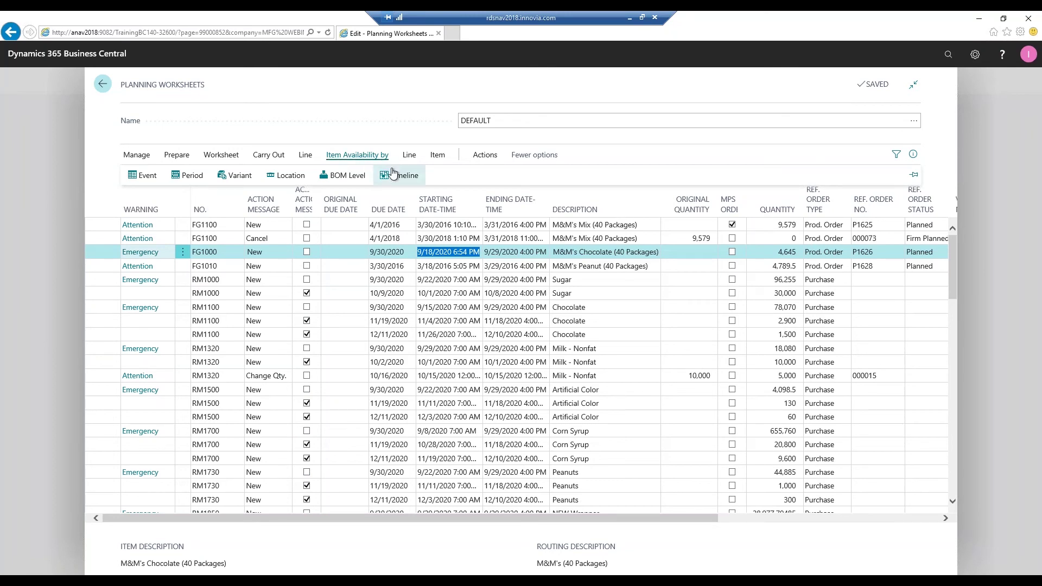
pyautogui.click(484, 155)
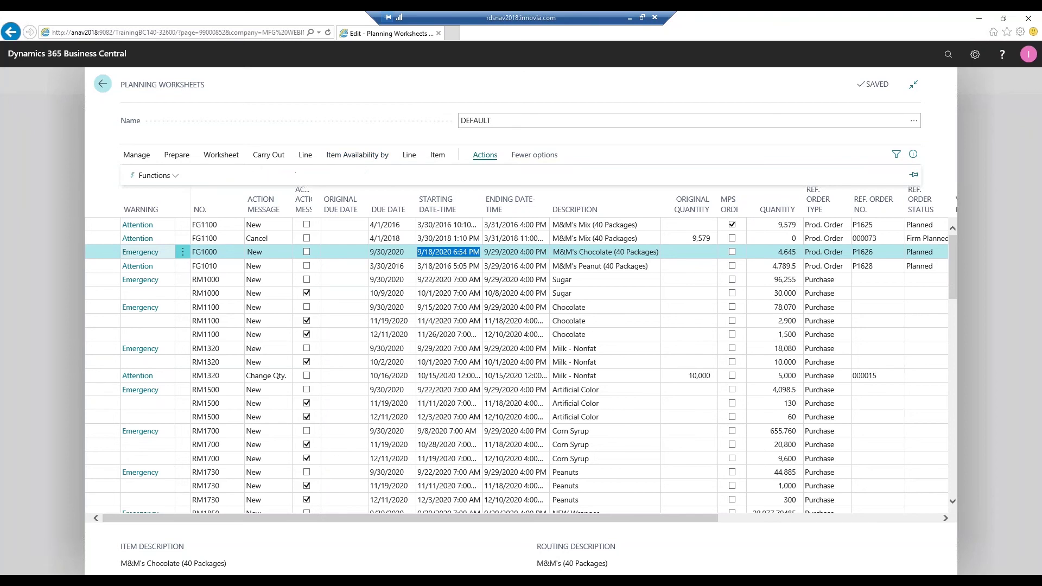
pyautogui.click(170, 176)
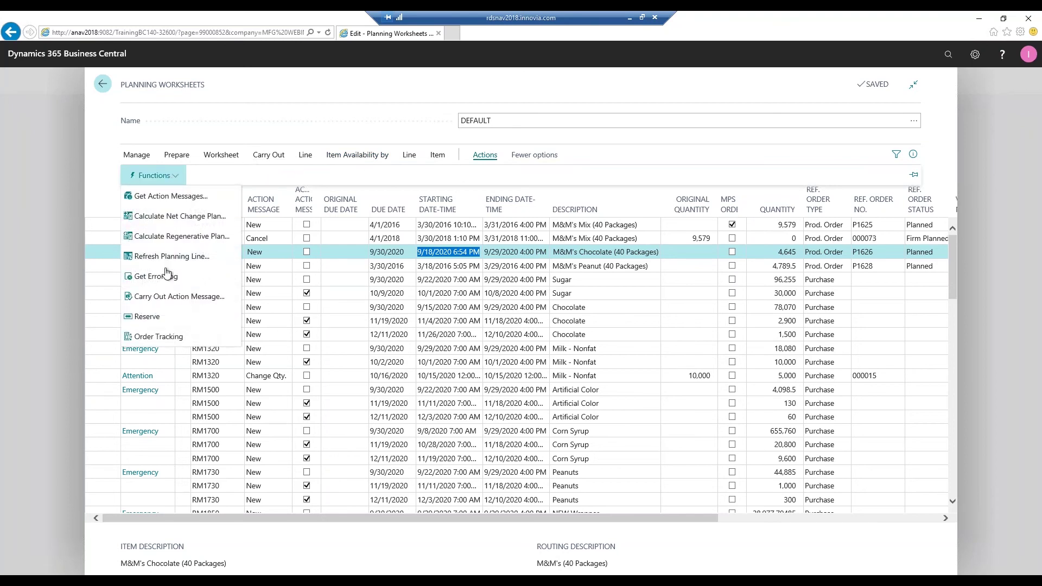
pyautogui.click(208, 336)
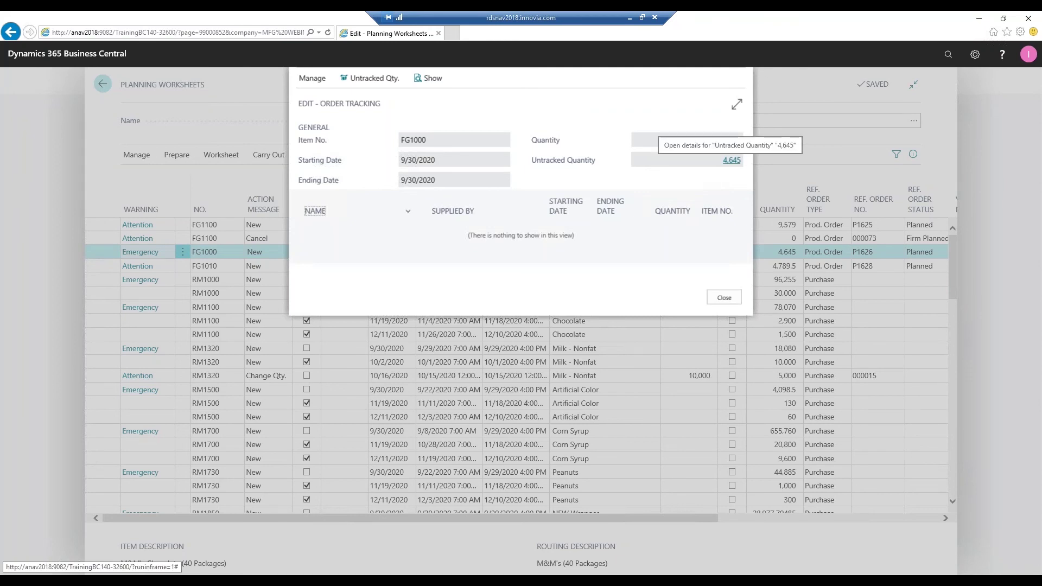
pyautogui.click(733, 161)
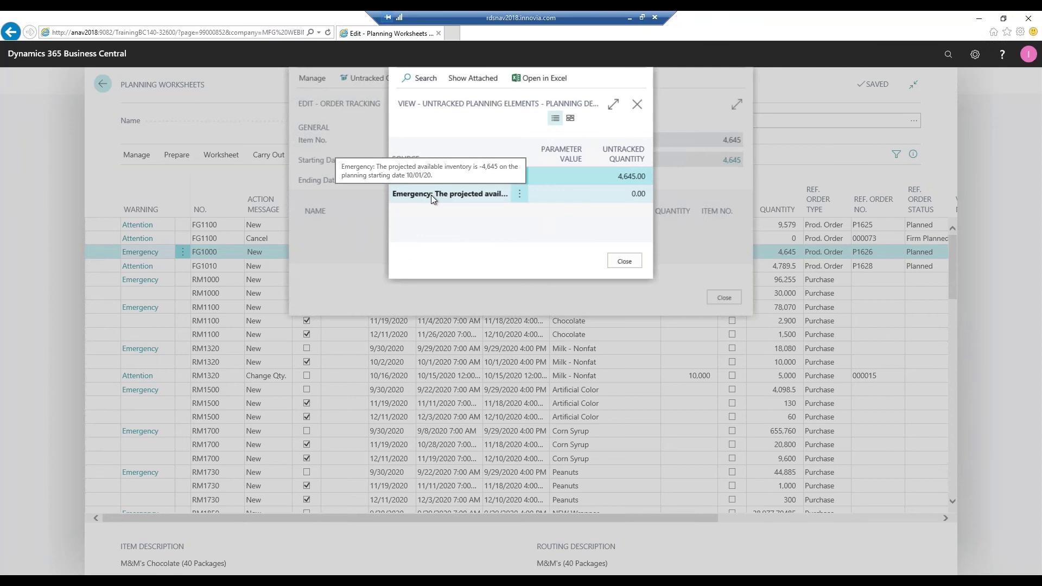
pyautogui.click(613, 104)
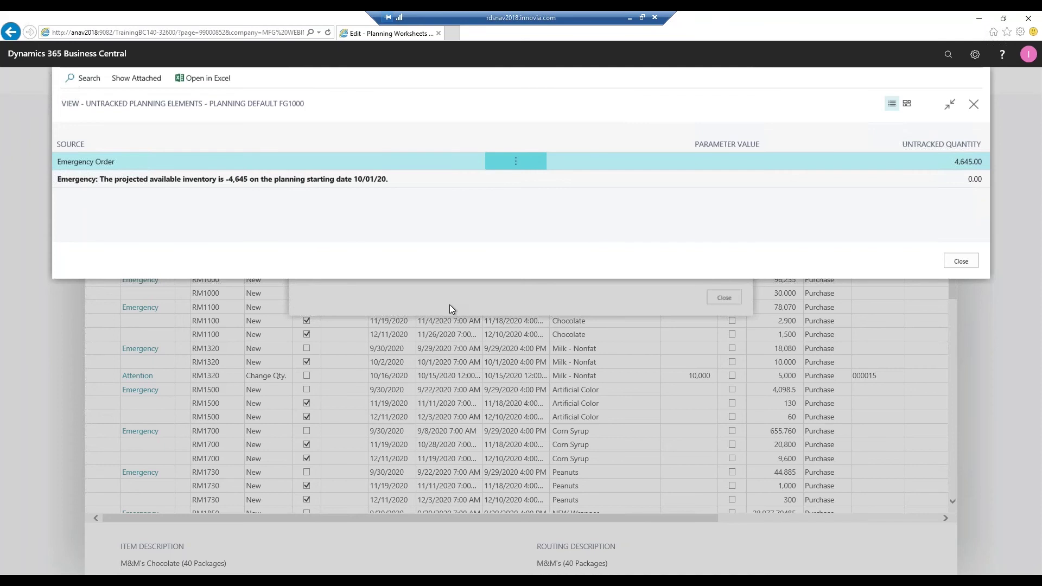
pyautogui.click(961, 261)
pyautogui.click(726, 298)
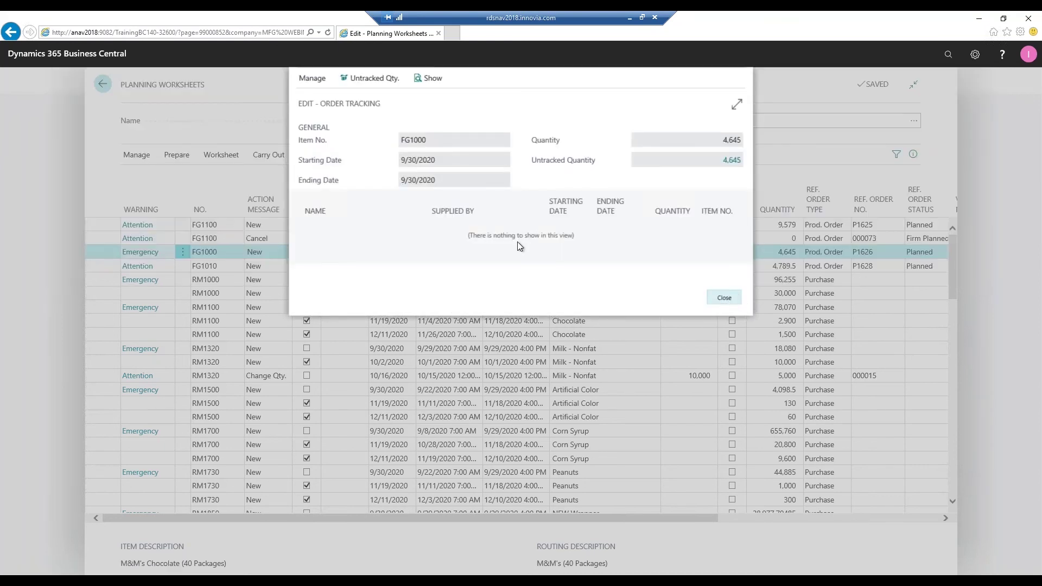
# - Examine the item availability by event for the FG1000 line due 9/30/2020 in an expanded view
pyautogui.click(358, 156)
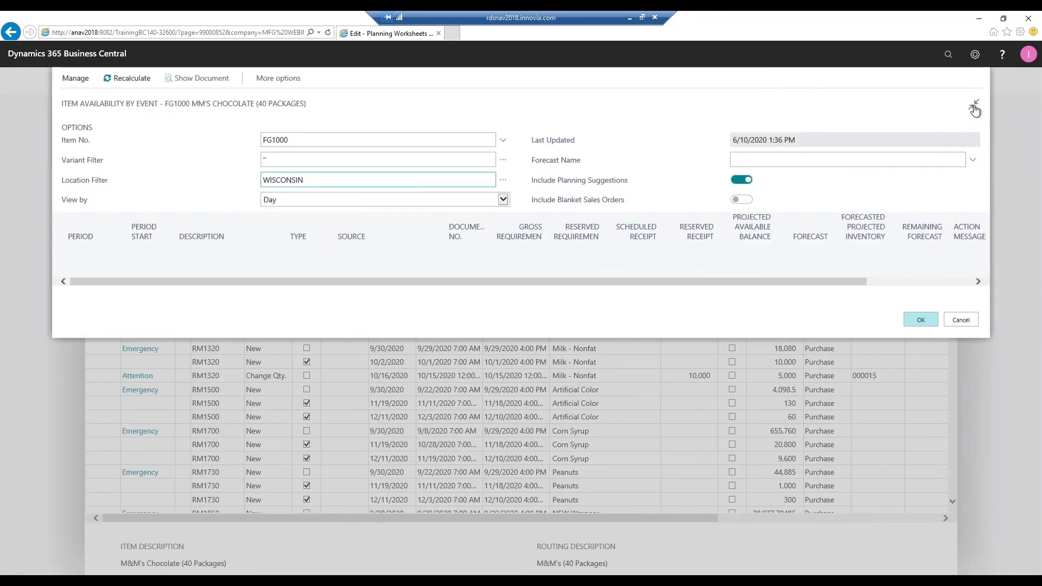
pyautogui.click(973, 105)
pyautogui.click(758, 104)
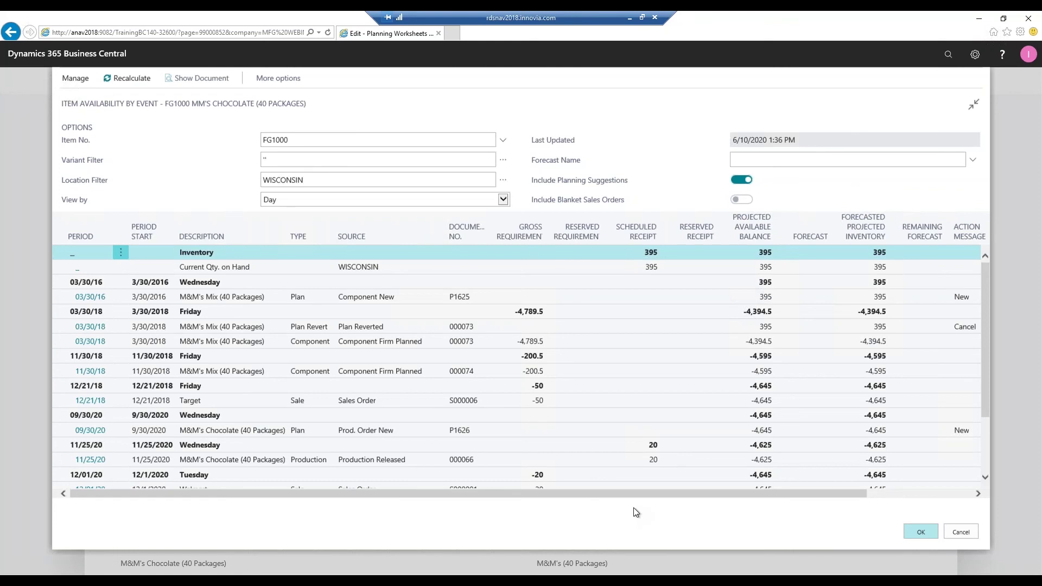
# - View the Target sales order behind the 12/21/2018 event, and close the availability page without changing the planning line's due date
pyautogui.click(367, 402)
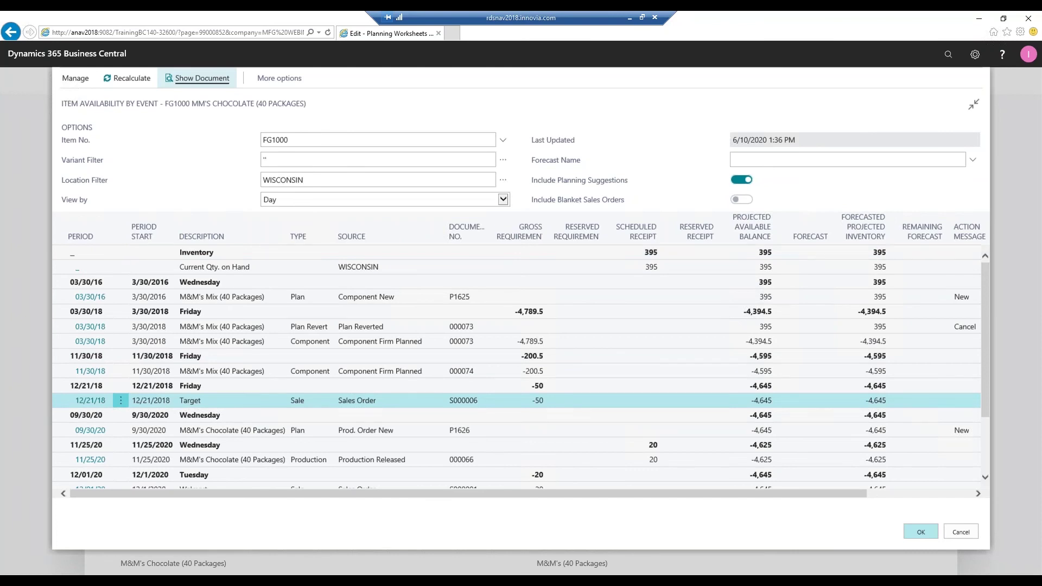
pyautogui.click(202, 78)
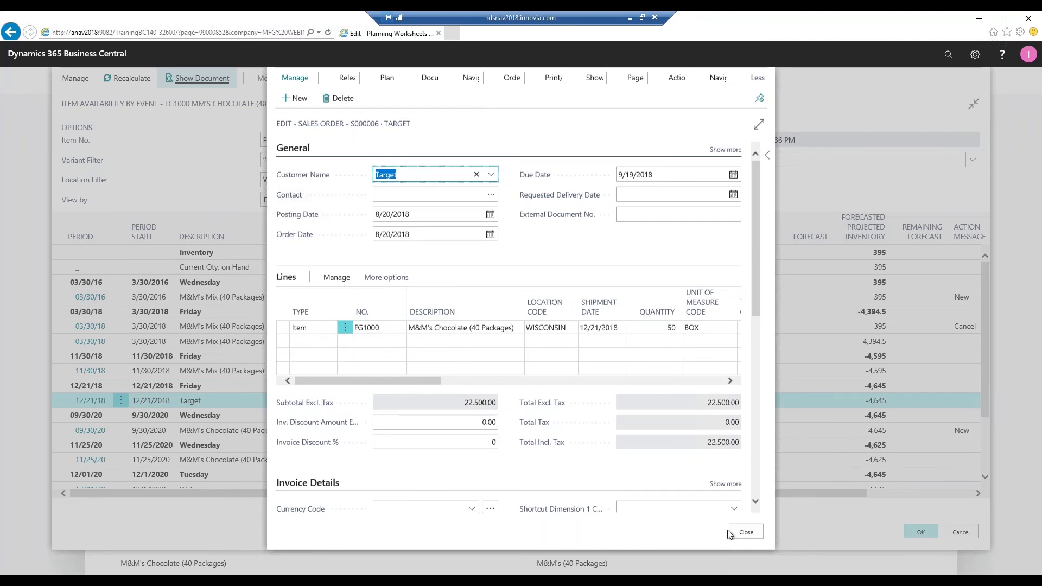
pyautogui.click(744, 533)
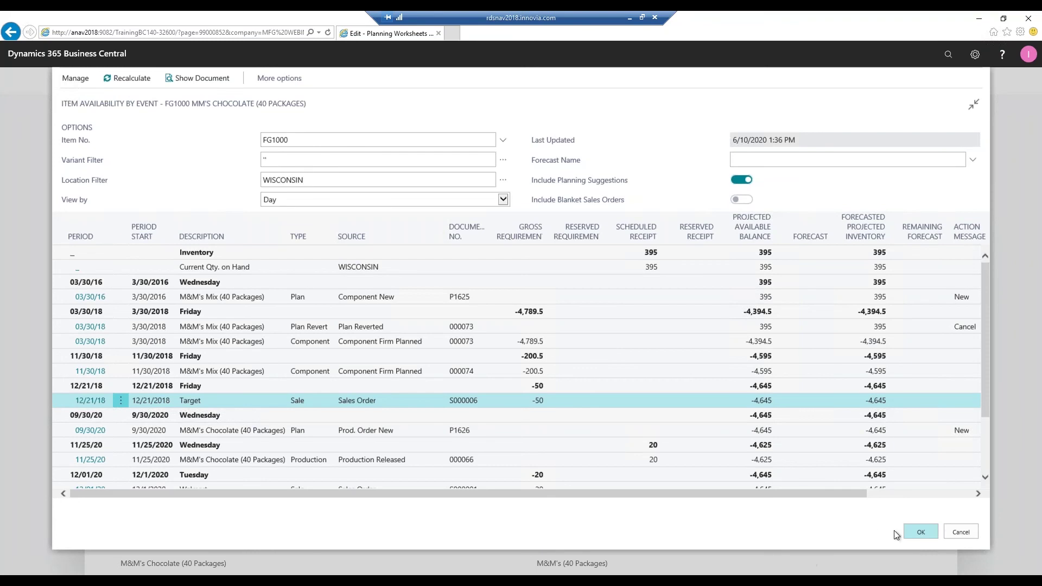
pyautogui.click(922, 536)
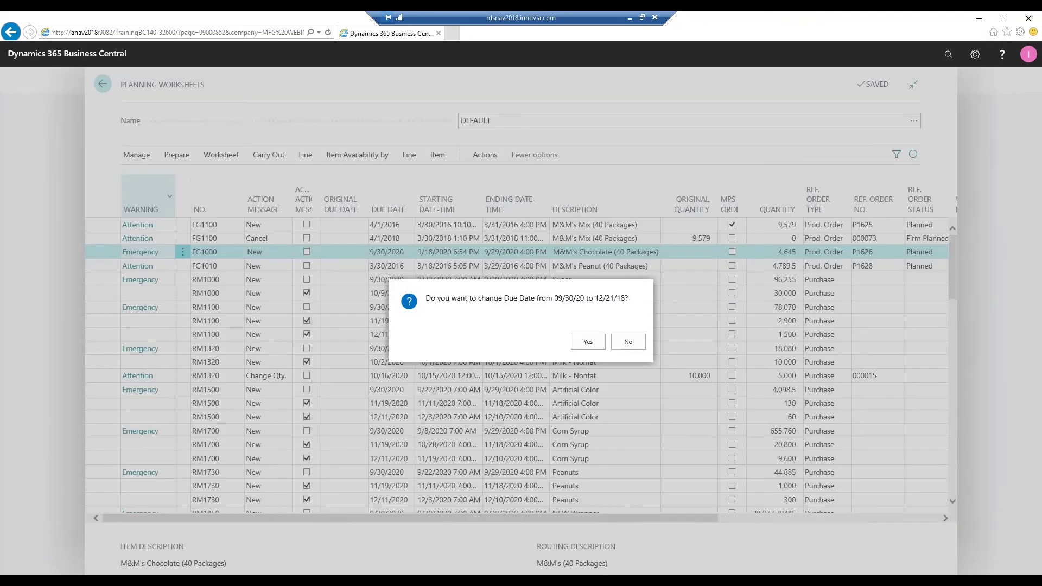
pyautogui.click(629, 342)
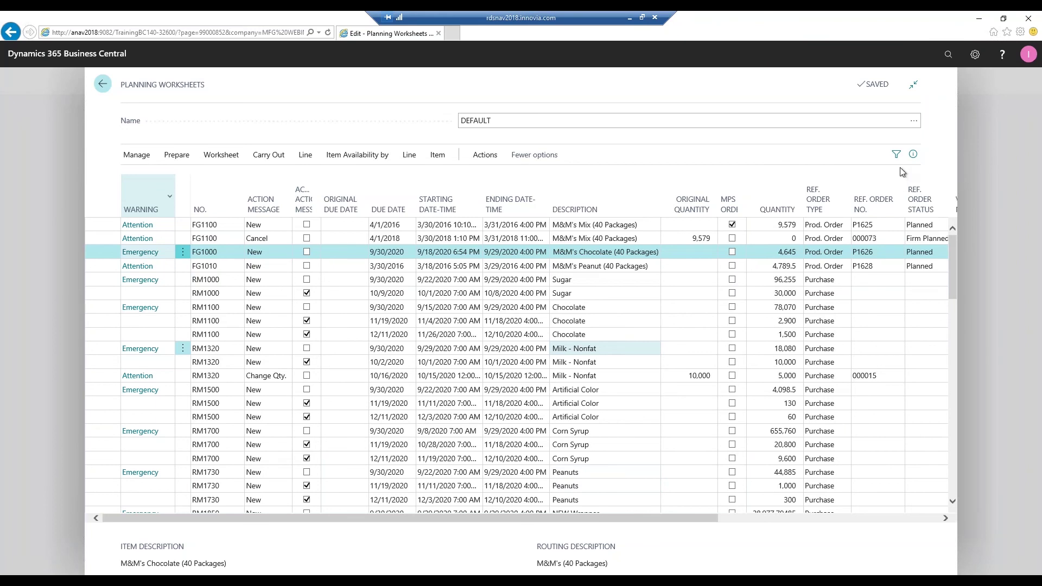
# - Show the planning item details and untracked planning elements of the FG1000 line beside the worksheet
pyautogui.click(914, 156)
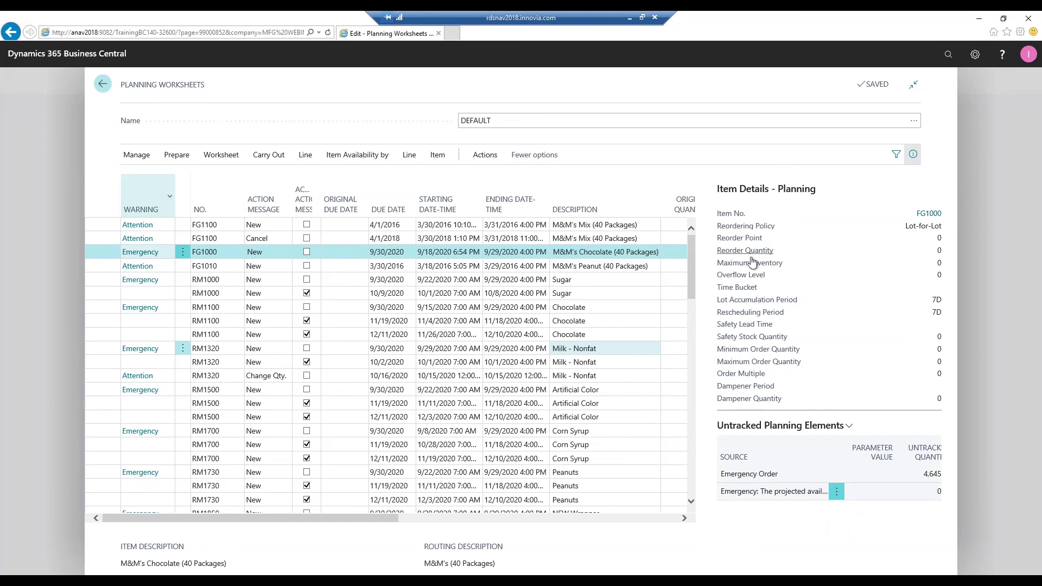
# - Hide the item details pane and delete both FG1100 lines, the Cancel one and the New one, from the planning worksheet
pyautogui.click(913, 154)
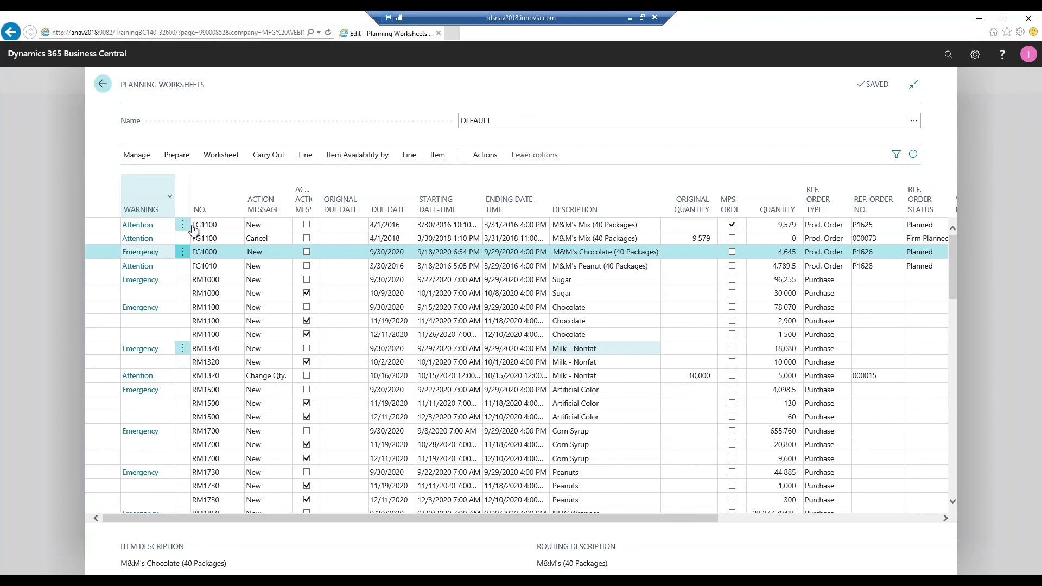
pyautogui.click(187, 226)
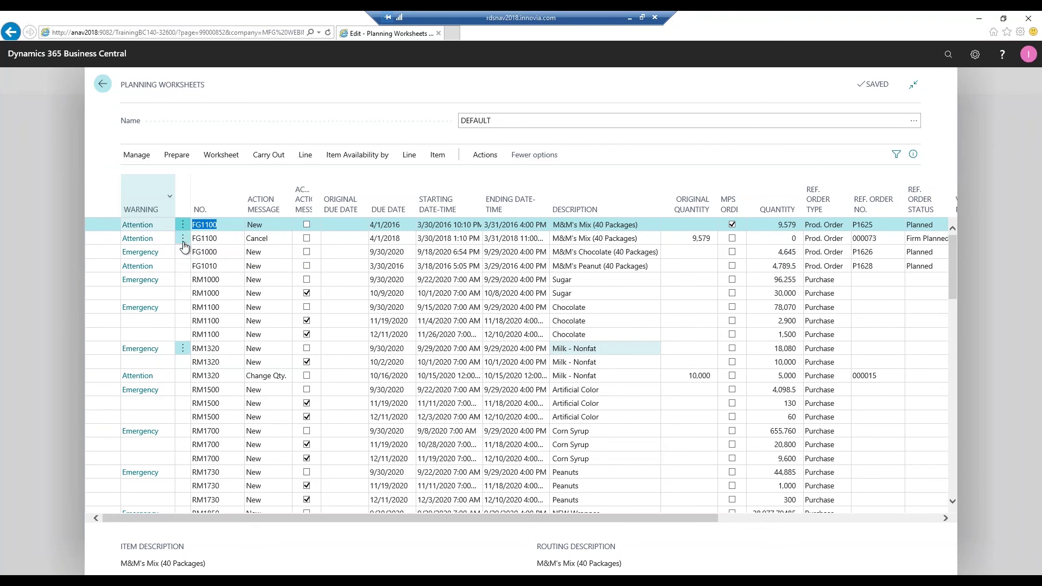
pyautogui.click(183, 242)
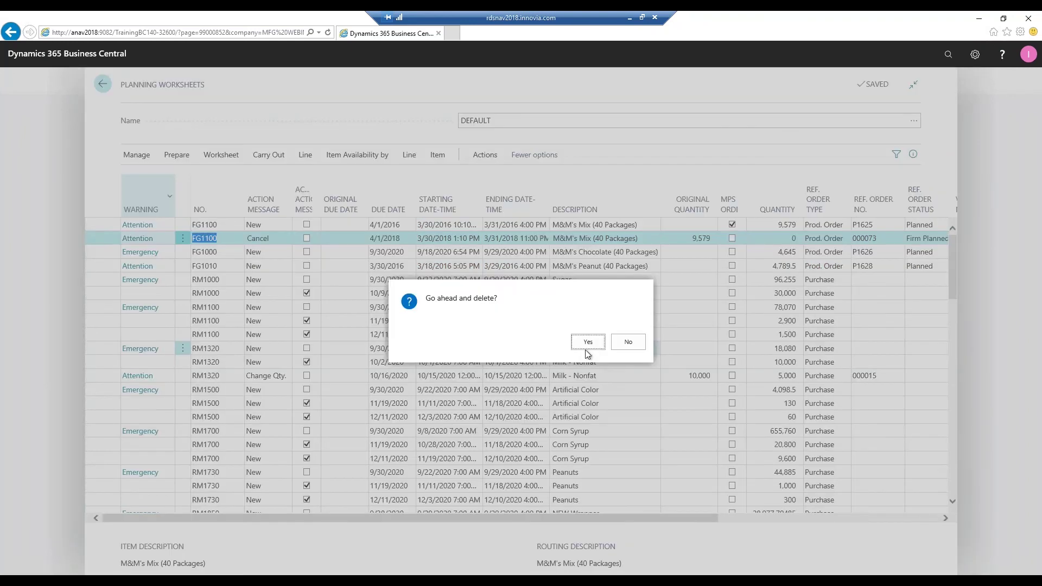
pyautogui.press('Return')
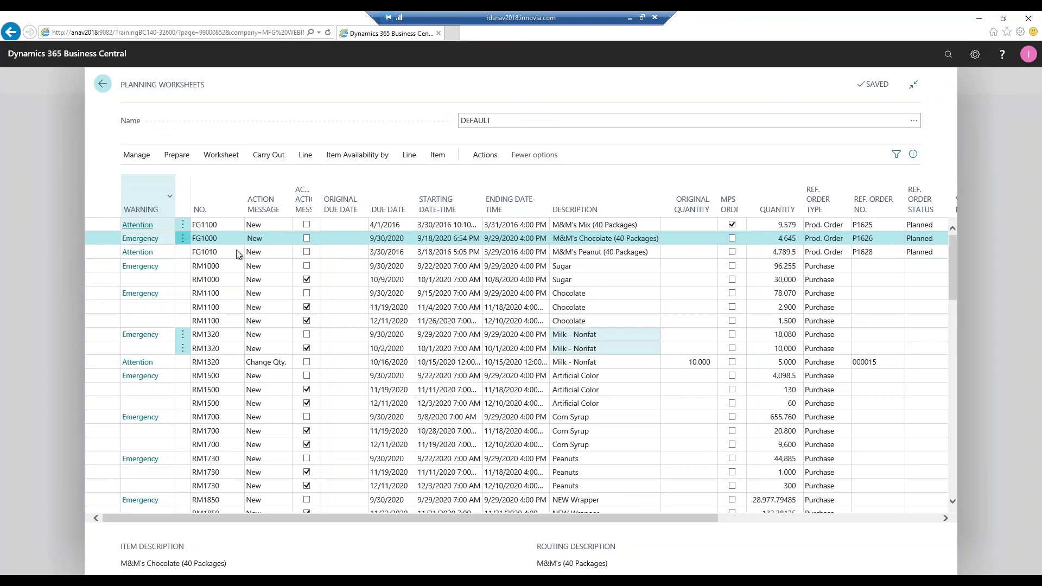
pyautogui.click(183, 227)
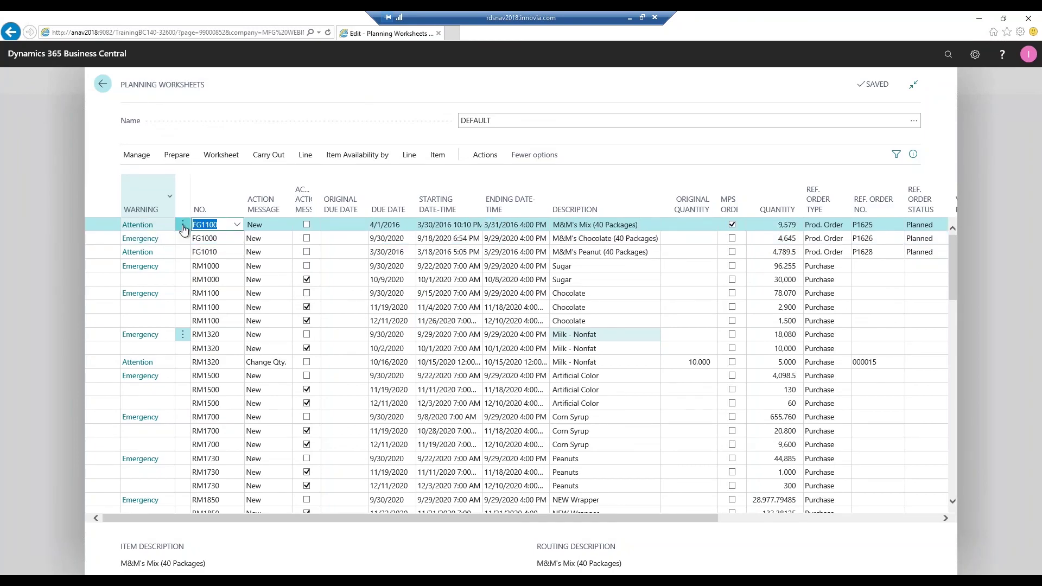
pyautogui.click(142, 157)
pyautogui.click(145, 175)
pyautogui.click(585, 342)
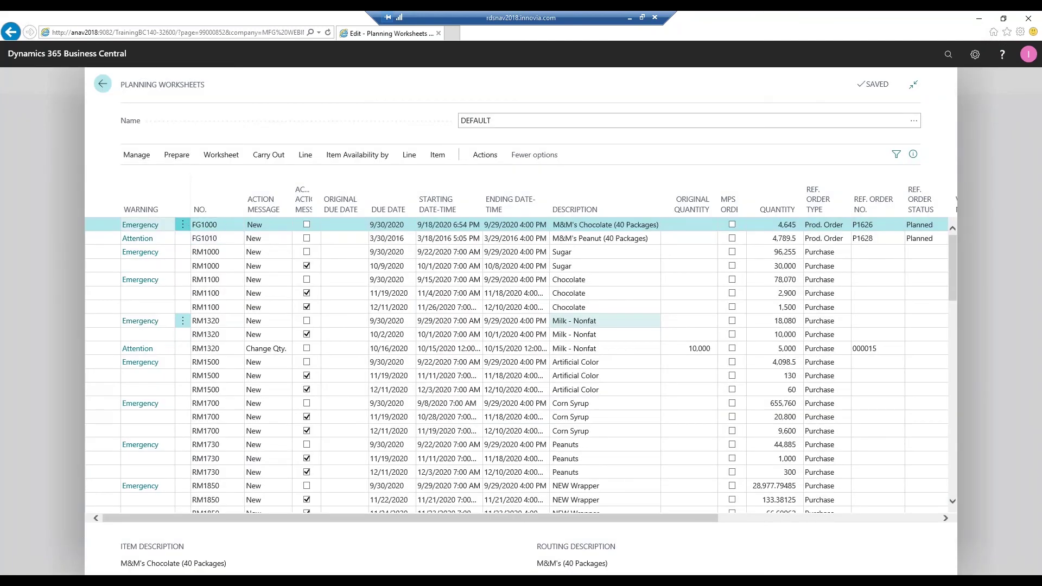
# - Delete the FG1000 line due 9/30/2020 and the FG1010 line due 3/30/2016 from the planning worksheet
pyautogui.click(141, 161)
pyautogui.click(142, 175)
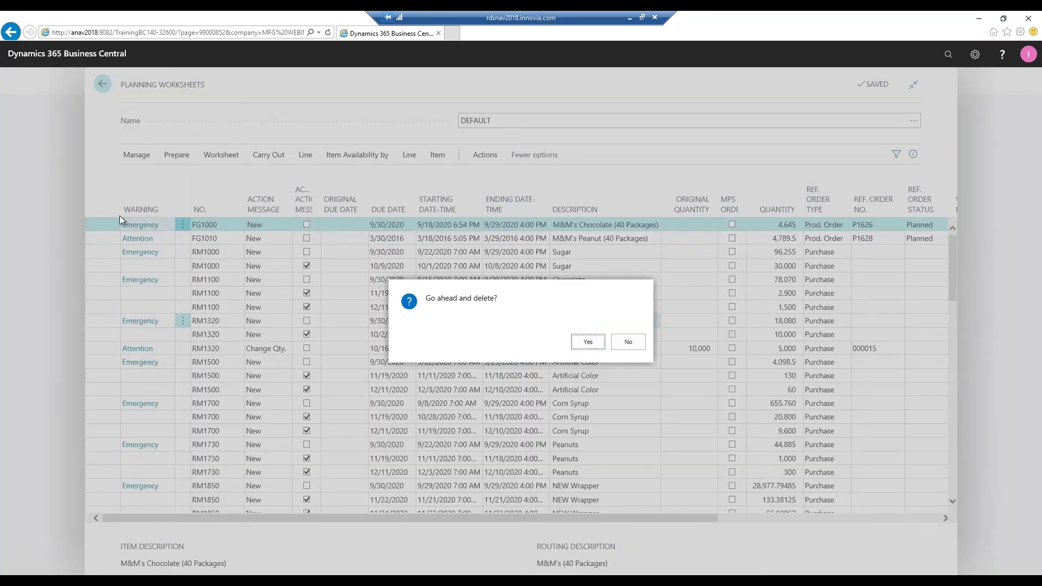
pyautogui.press('Return')
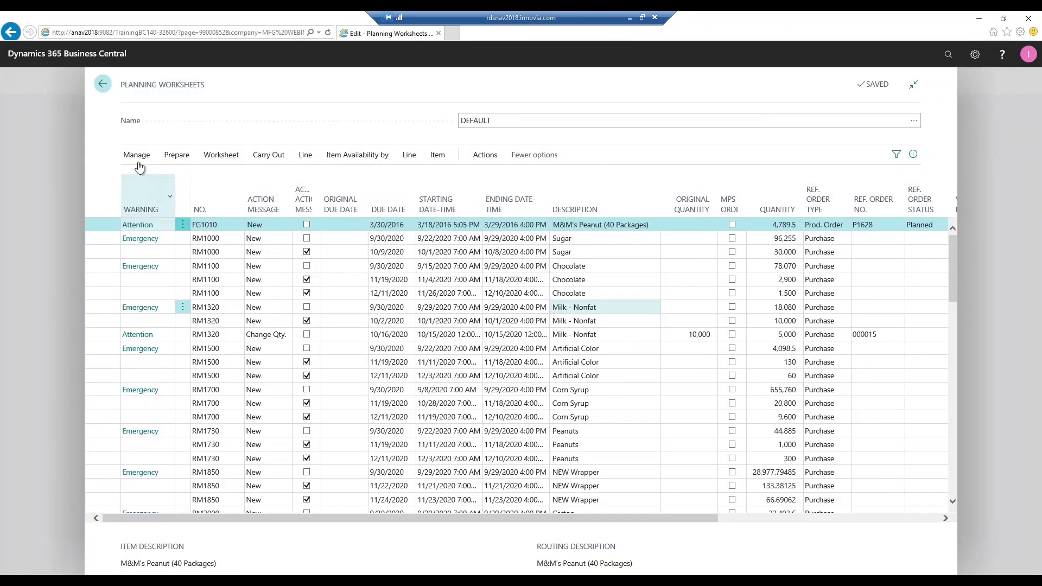
pyautogui.click(137, 159)
pyautogui.click(148, 178)
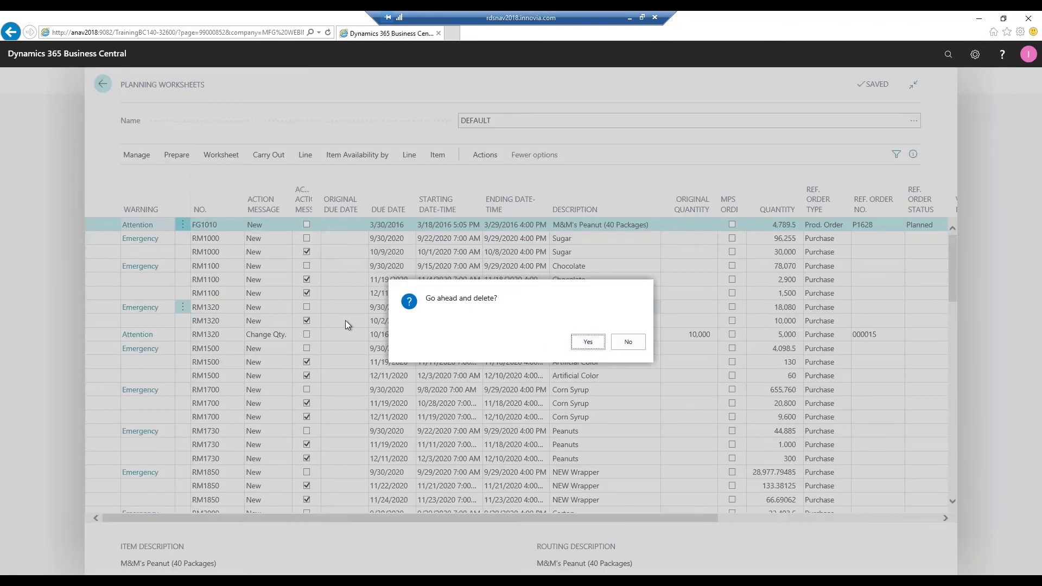
pyautogui.press('Return')
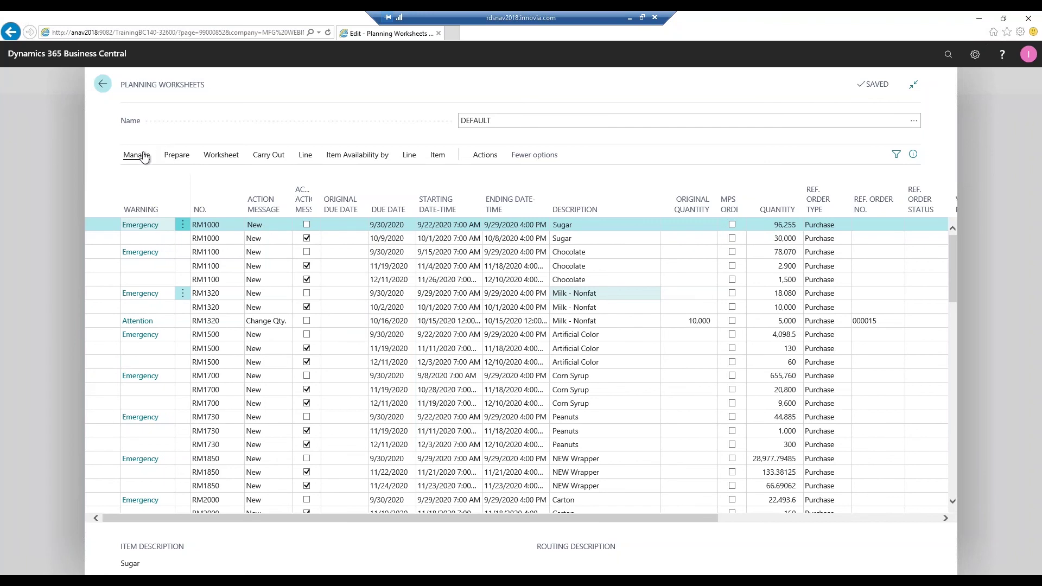
# - Calculate a net change plan with MPS and MRP for 10/1/2020 to 12/31/2020 at WISCONSIN, restarting the batch, and close the planning error log
pyautogui.click(488, 159)
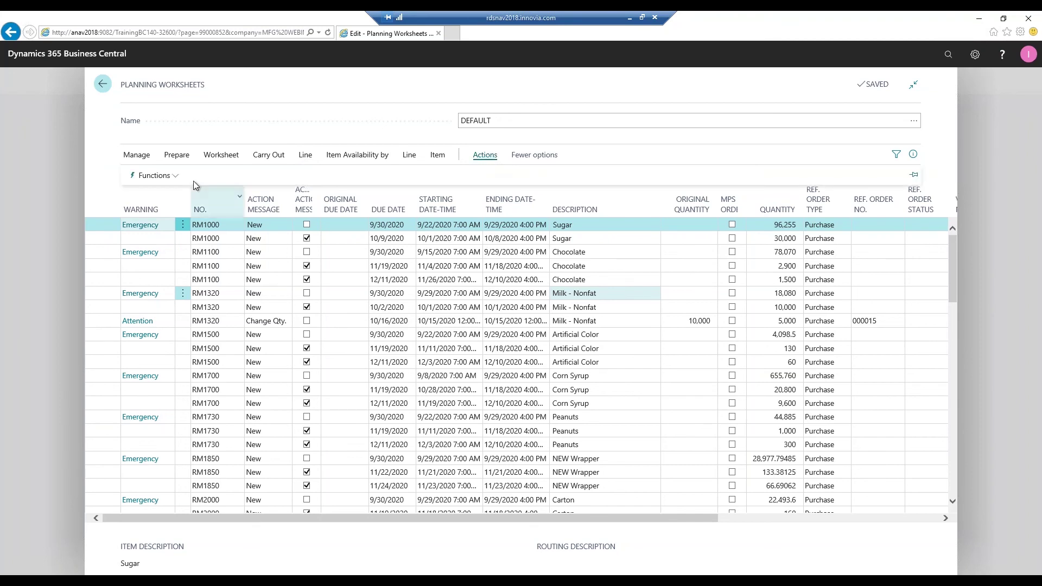
pyautogui.click(173, 177)
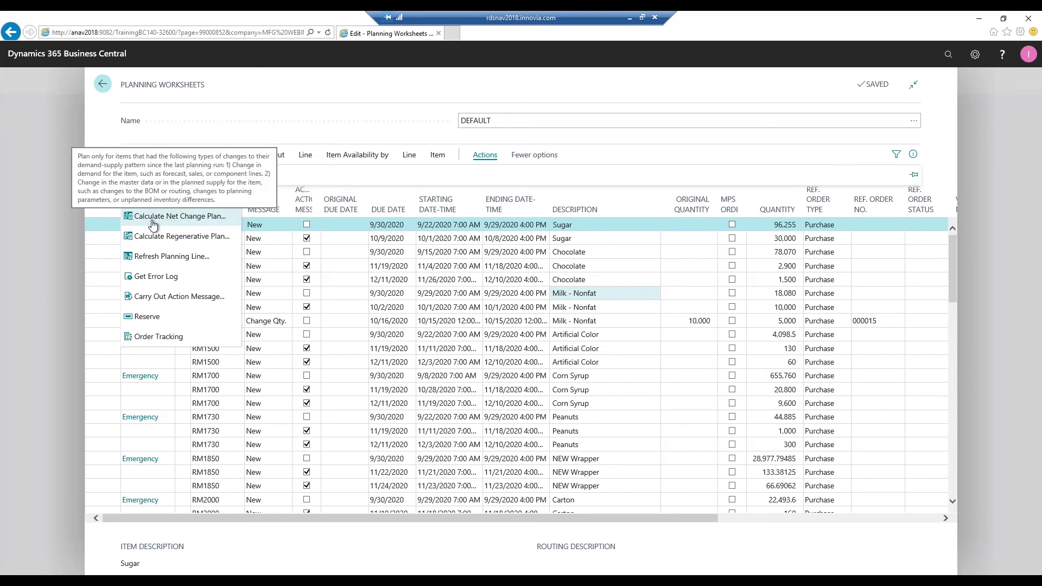
pyautogui.click(152, 217)
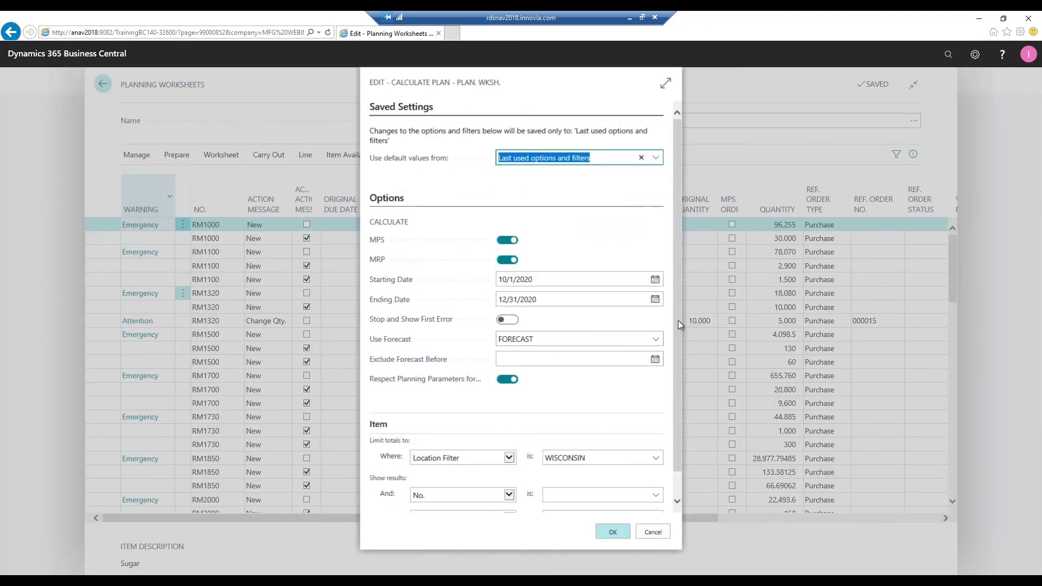
pyautogui.scroll(-1, 679, 320)
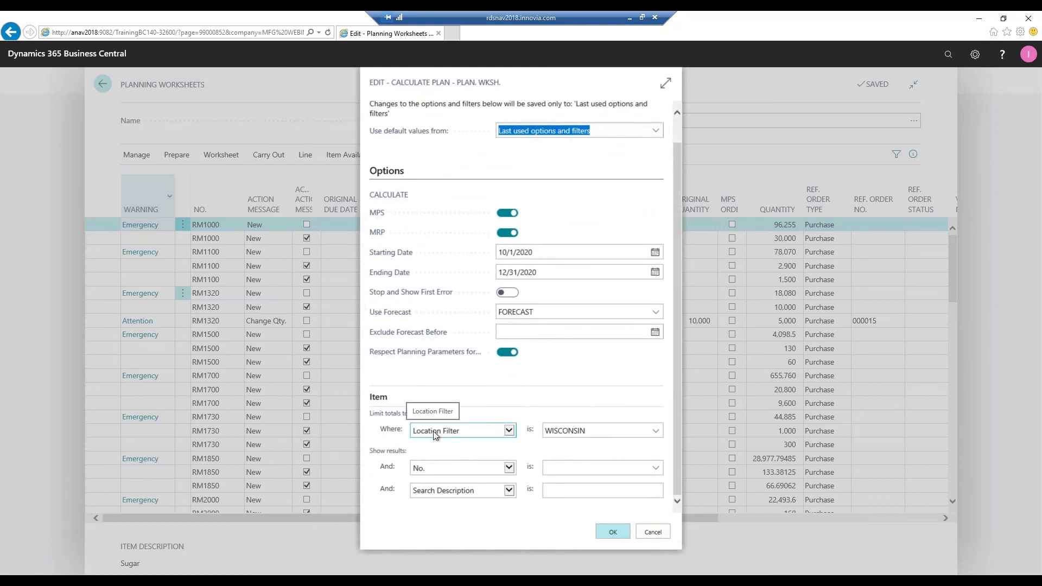
pyautogui.click(612, 531)
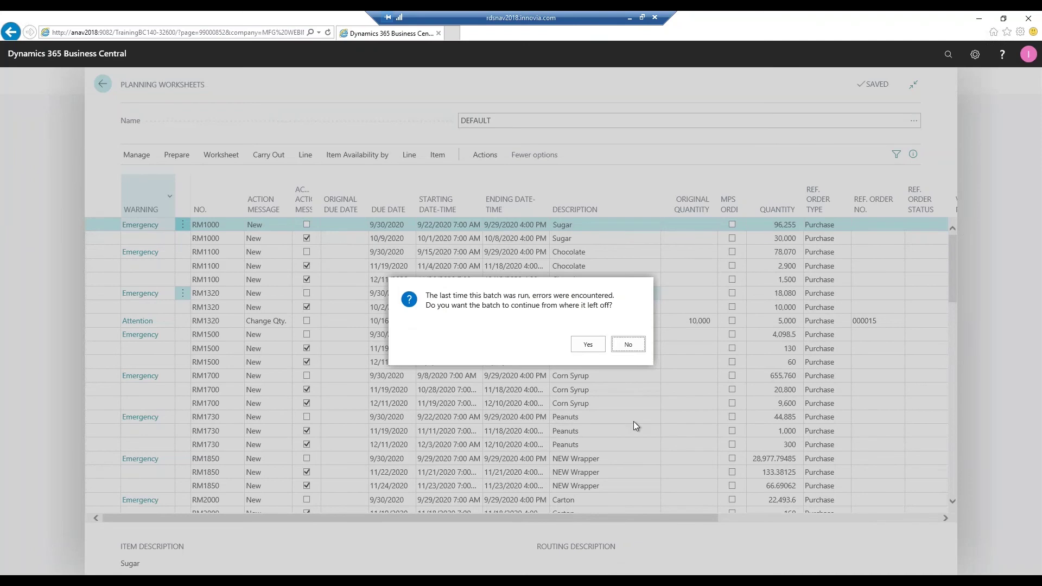
pyautogui.click(628, 345)
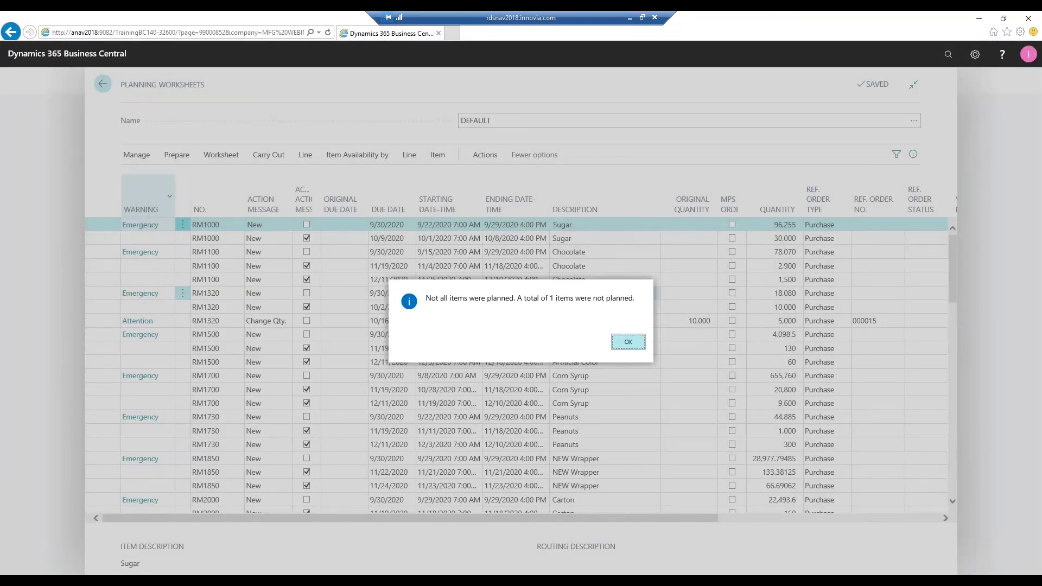
pyautogui.click(628, 342)
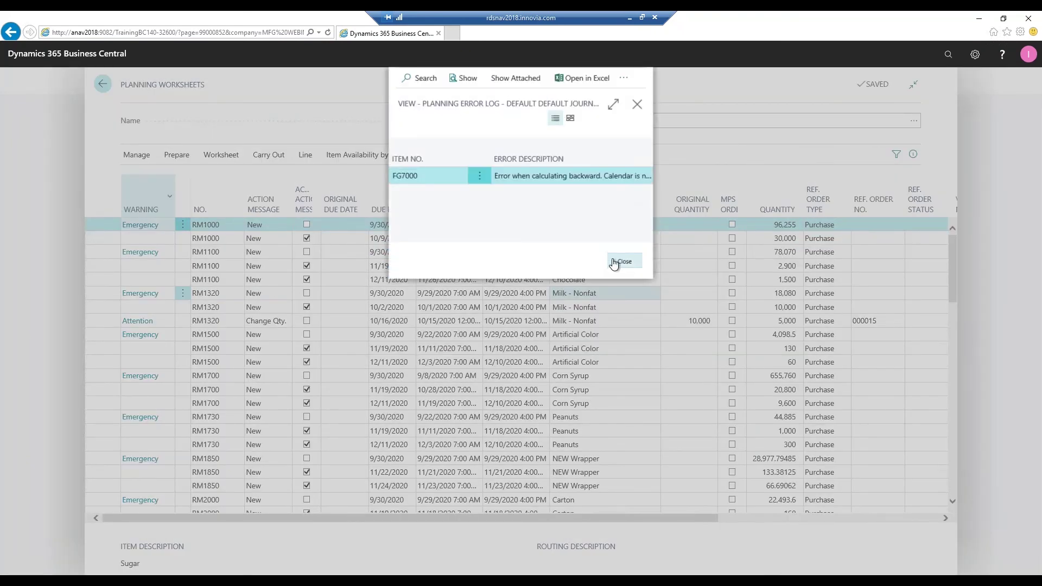
pyautogui.click(623, 261)
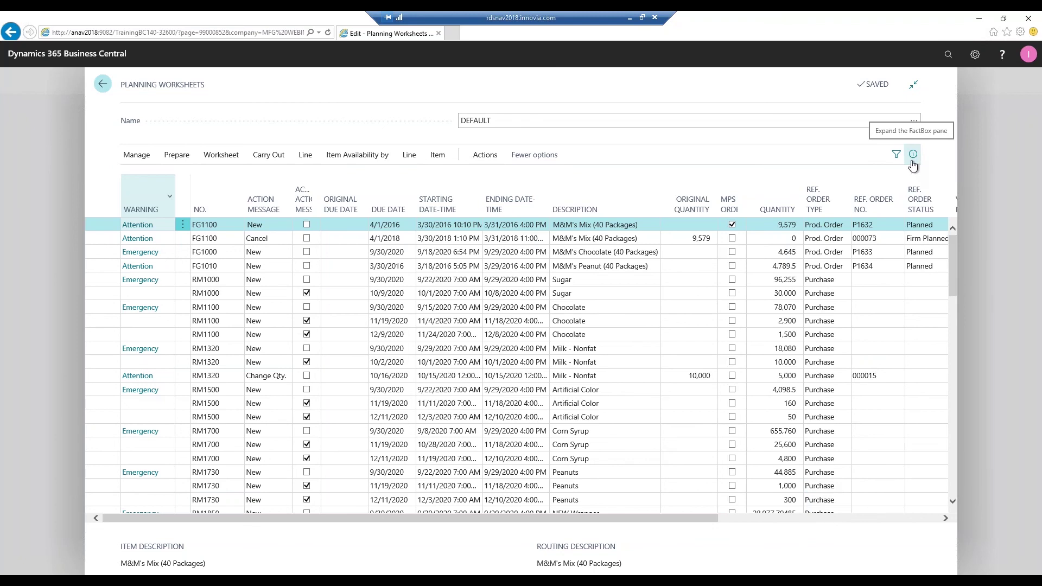
# - Filter the planning lines to the reference order type Purchase and close the filter pane
pyautogui.hotkey('shift', 'F3')
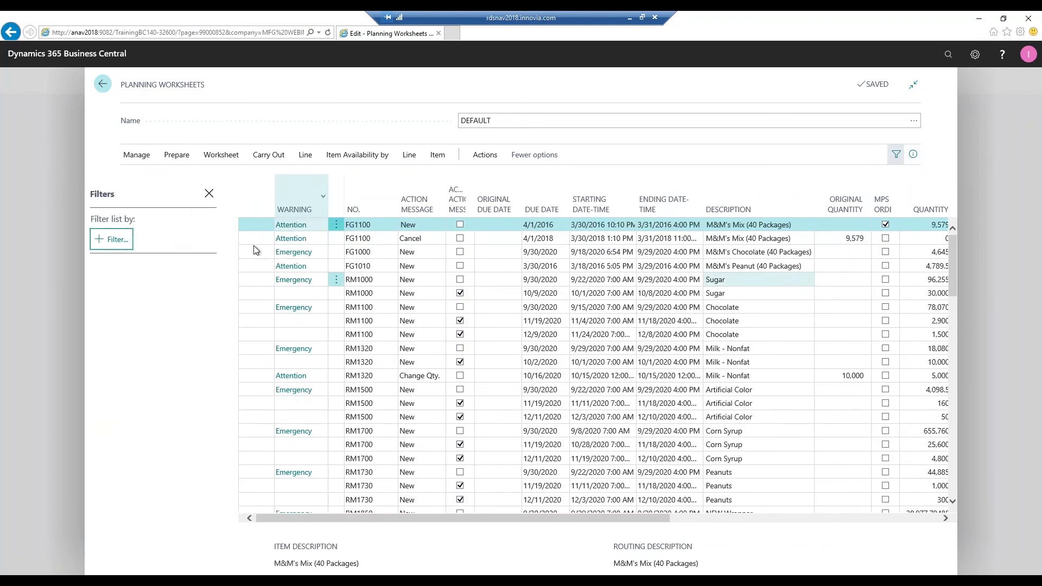
pyautogui.click(117, 240)
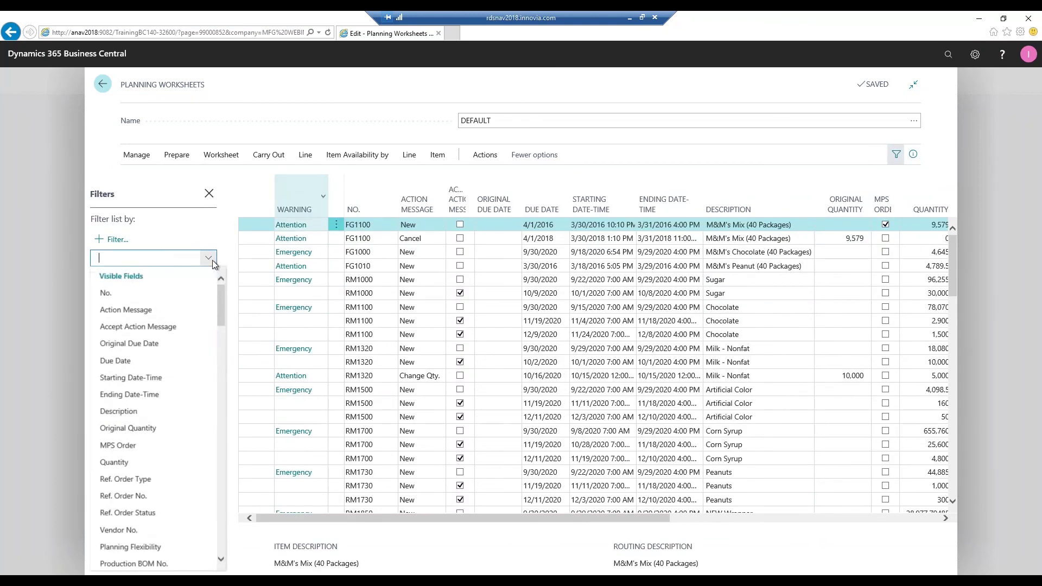
pyautogui.click(139, 480)
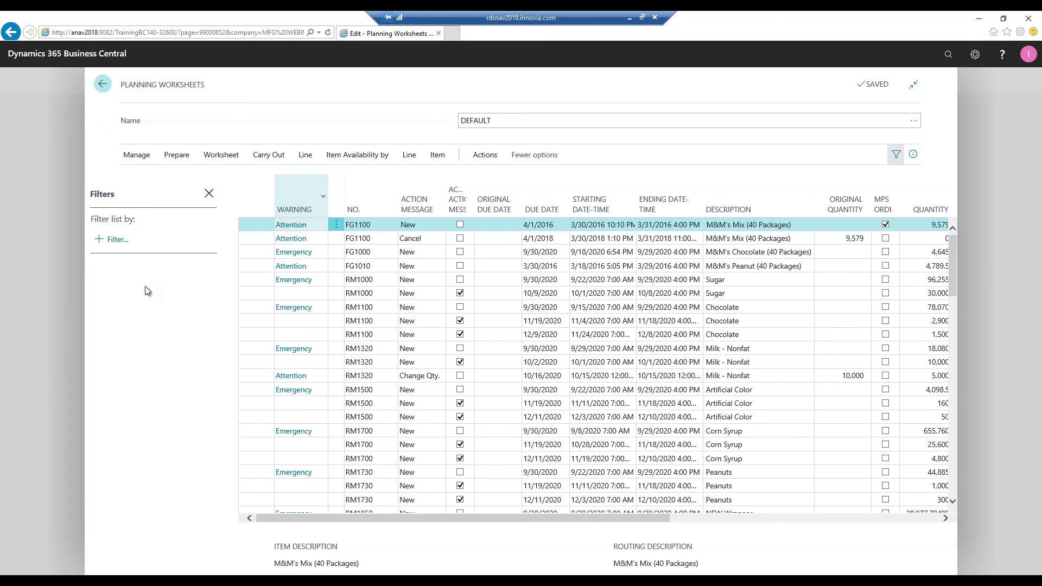
pyautogui.click(213, 255)
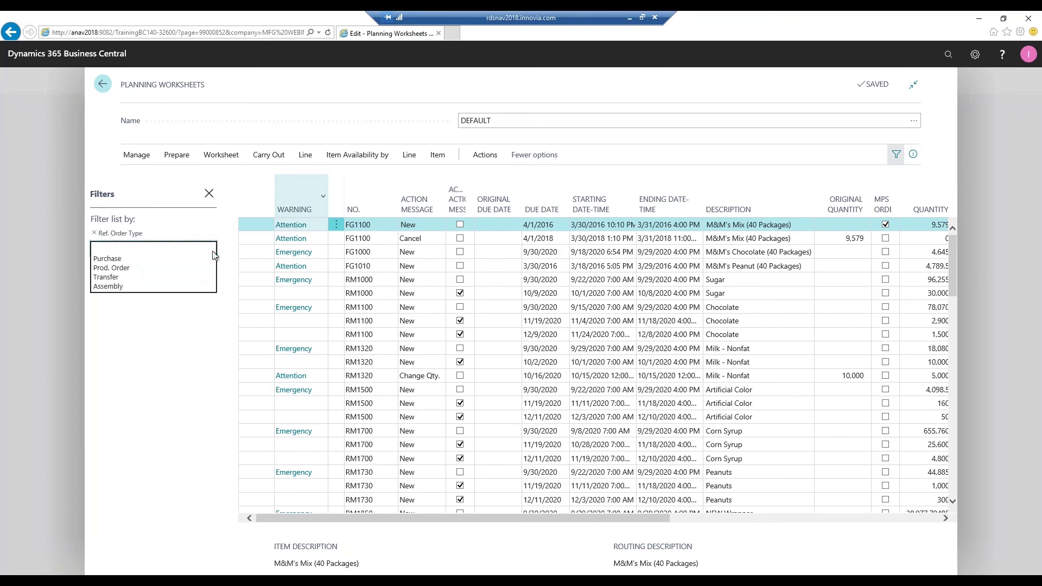
pyautogui.click(136, 259)
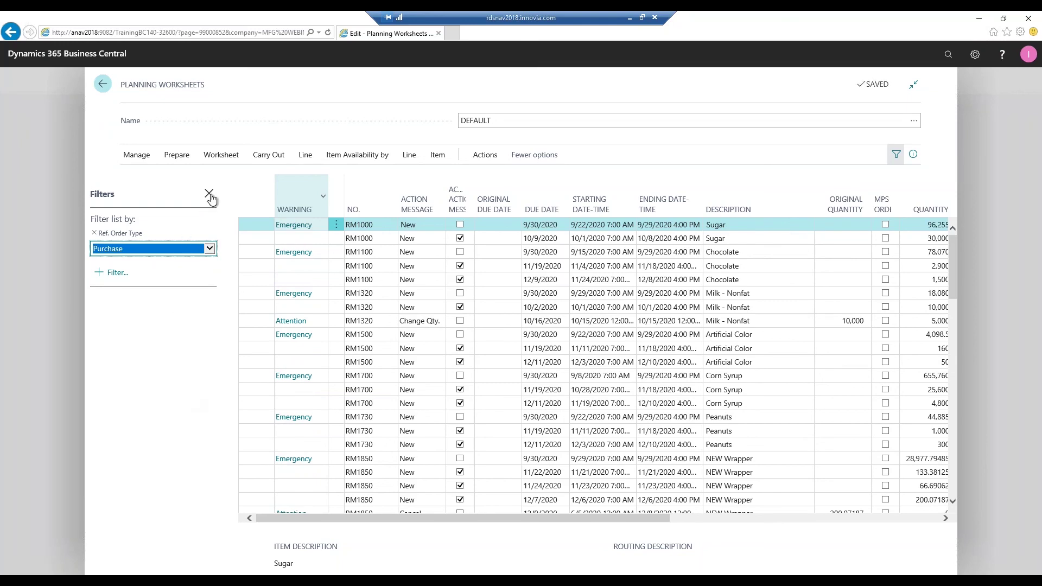
pyautogui.click(209, 194)
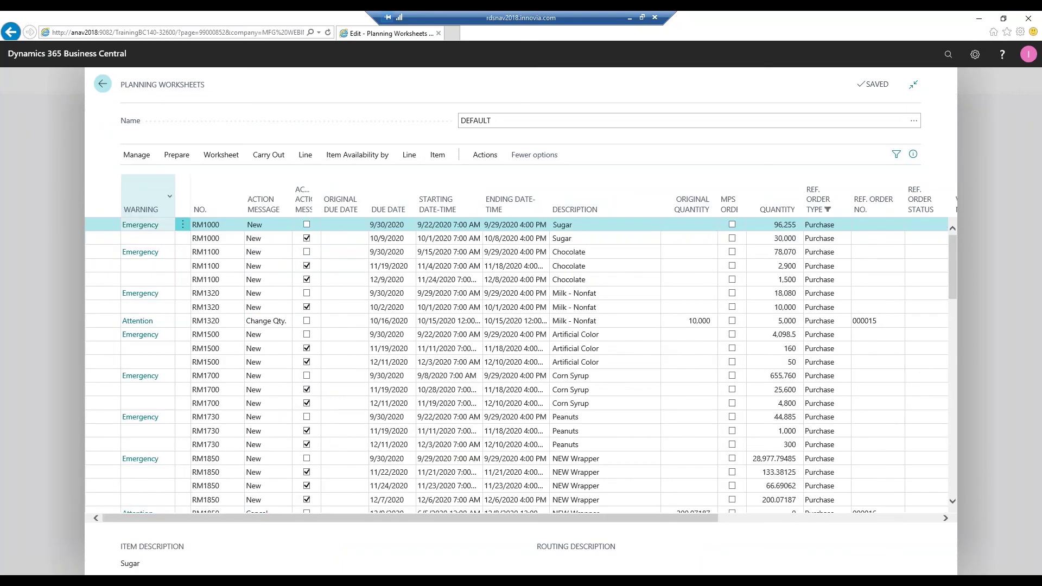
# - Add a Vendor No. filter for V00001, C&H Sugar Company, to the purchase planning lines and check the vendor column
pyautogui.moveTo(628, 522); pyautogui.dragTo(855, 522)
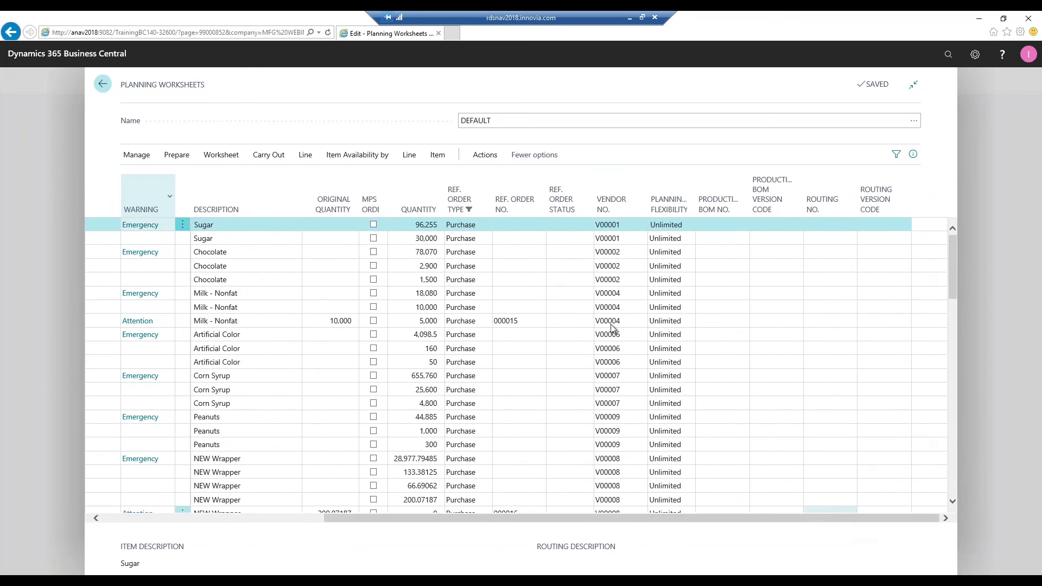
pyautogui.click(896, 157)
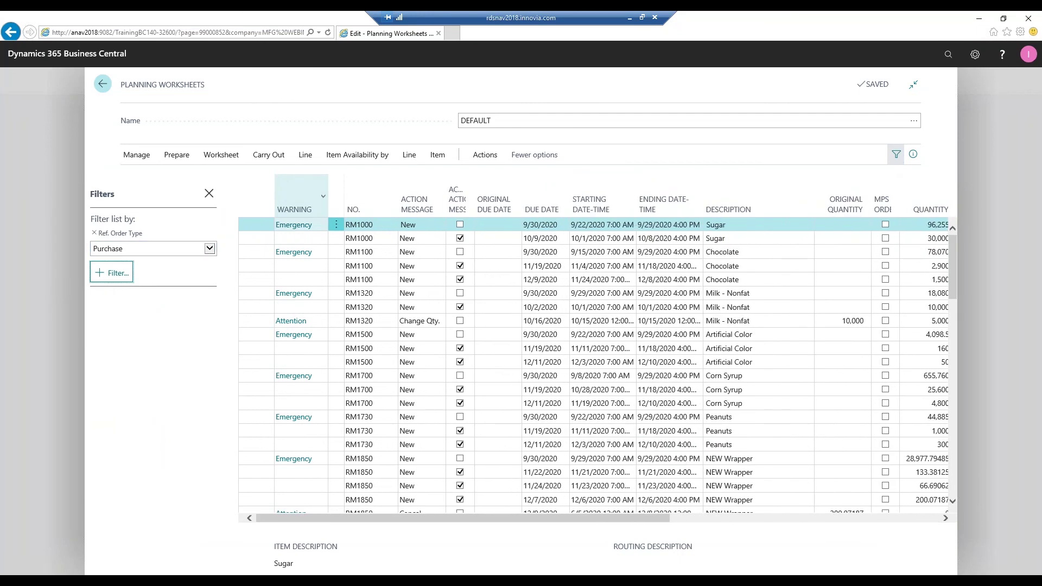
pyautogui.press('Return')
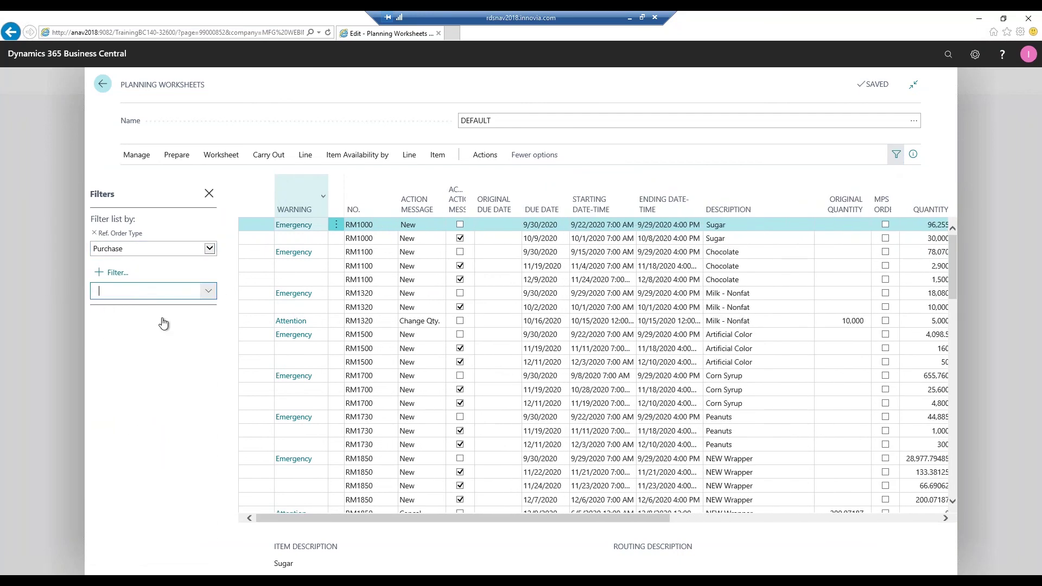
pyautogui.click(208, 292)
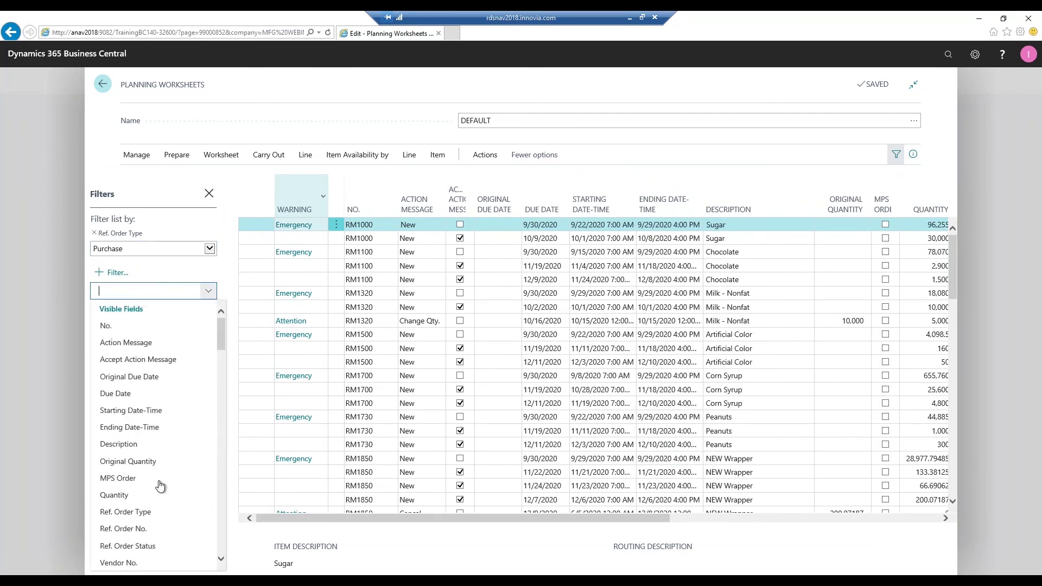
pyautogui.click(136, 562)
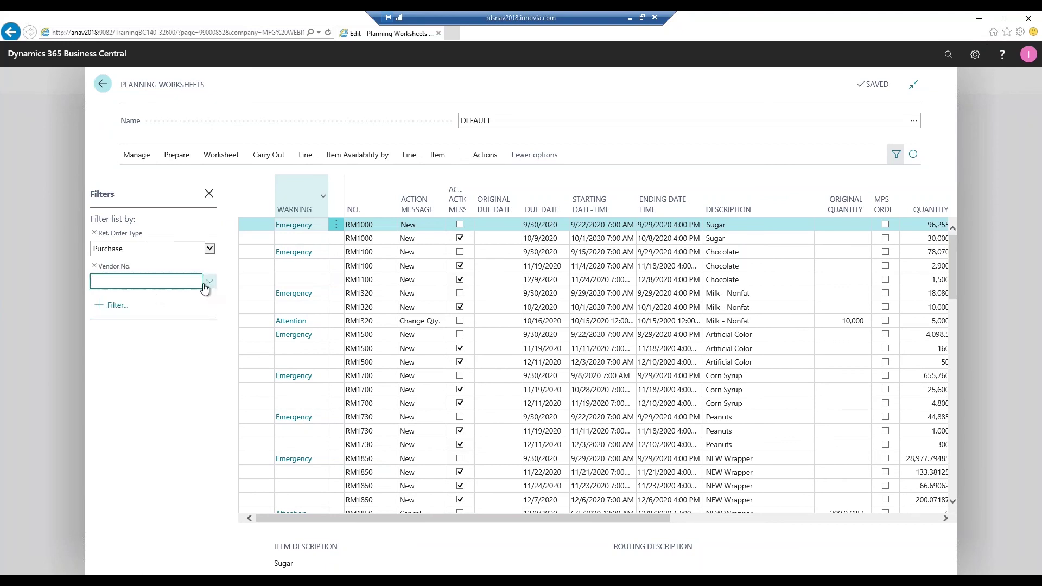
pyautogui.click(209, 281)
pyautogui.click(186, 327)
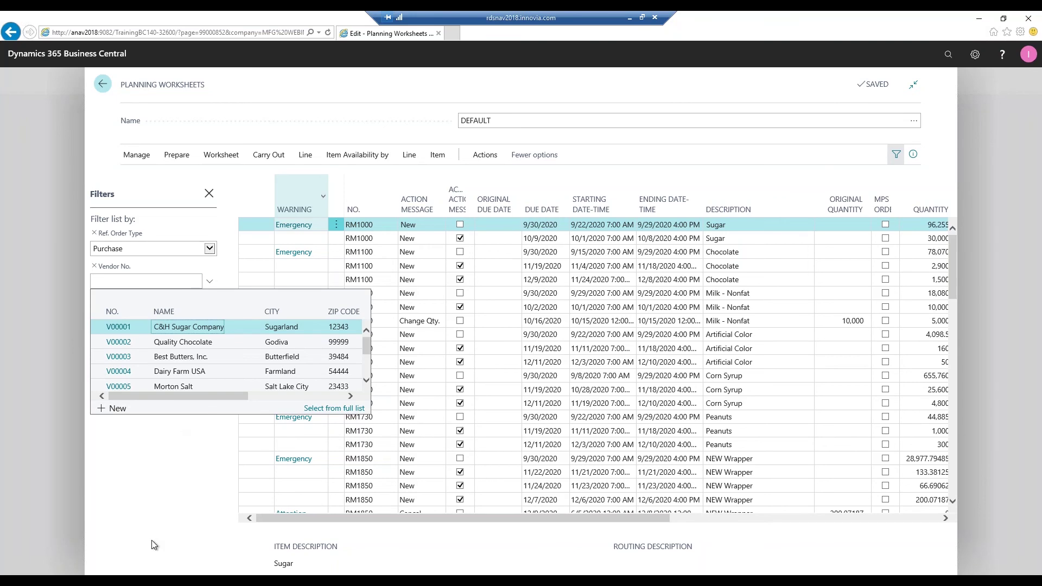
pyautogui.press('Return')
pyautogui.moveTo(500, 523); pyautogui.dragTo(786, 523)
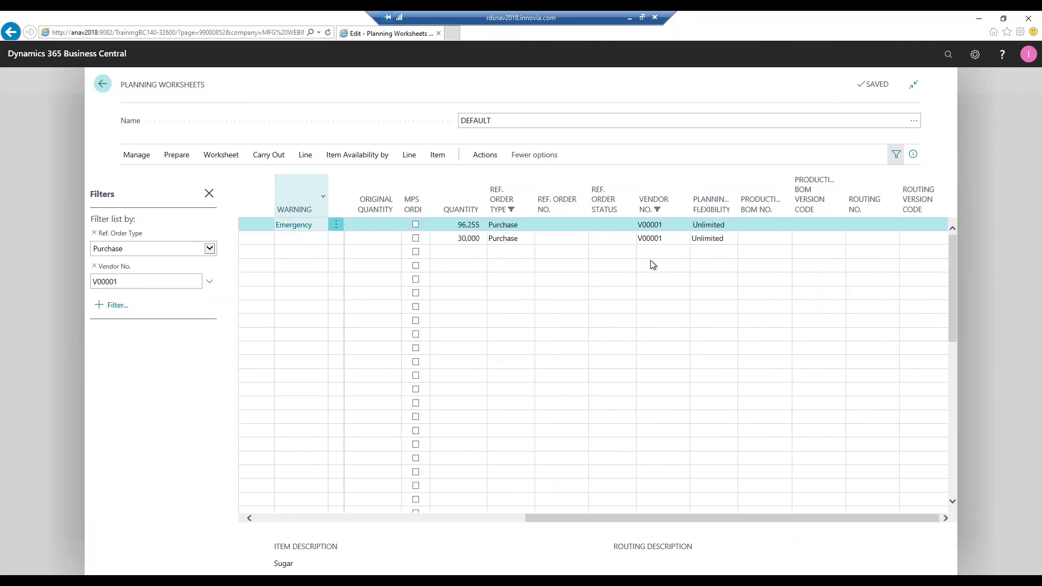
# - Accept the action message on the RM1000 line due 9/30/2020 and carry out the accepted lines with the Make Purch. Orders option
pyautogui.moveTo(672, 519); pyautogui.dragTo(360, 518)
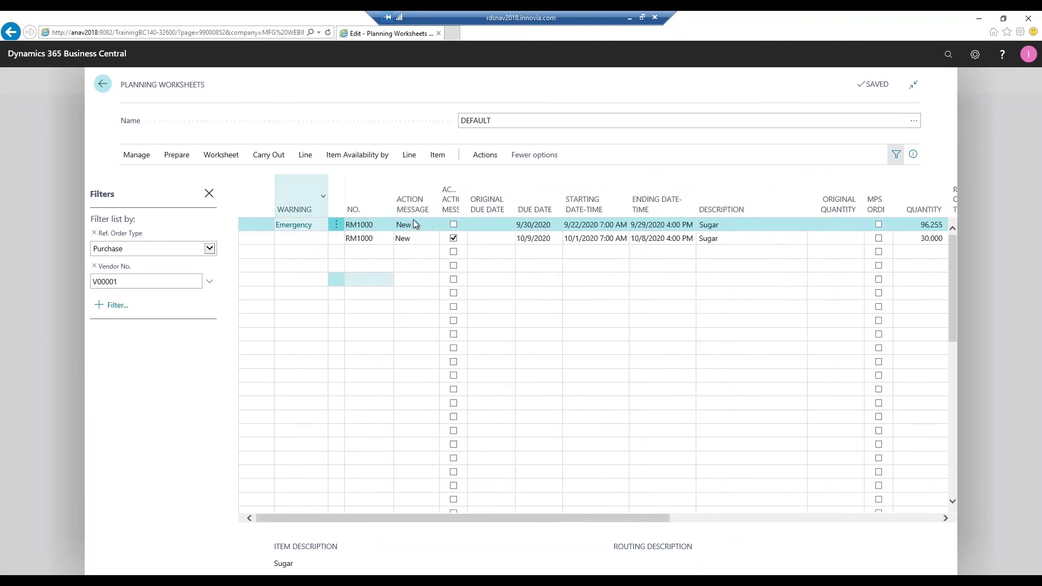
pyautogui.click(459, 224)
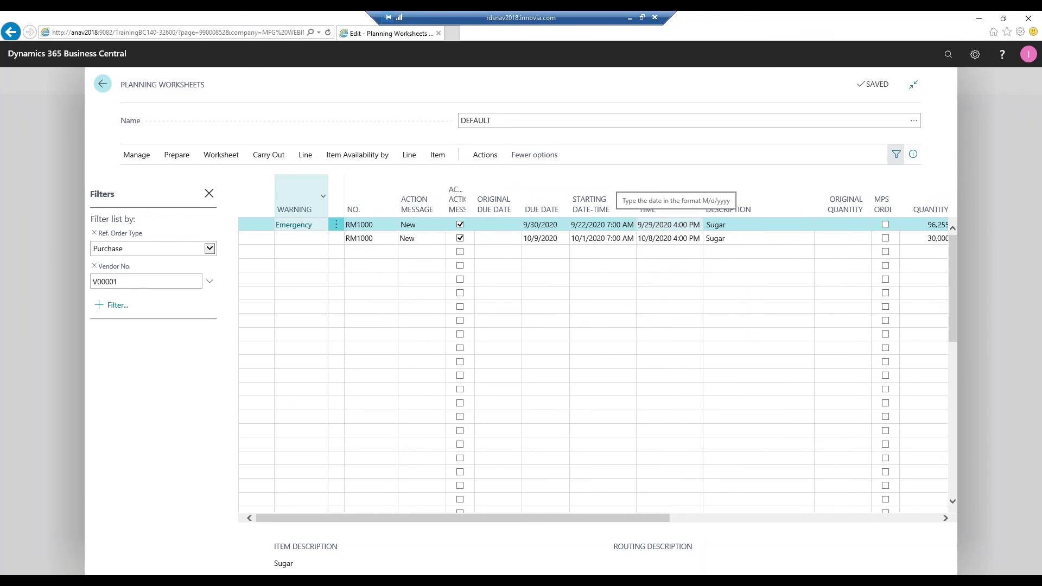
pyautogui.click(271, 156)
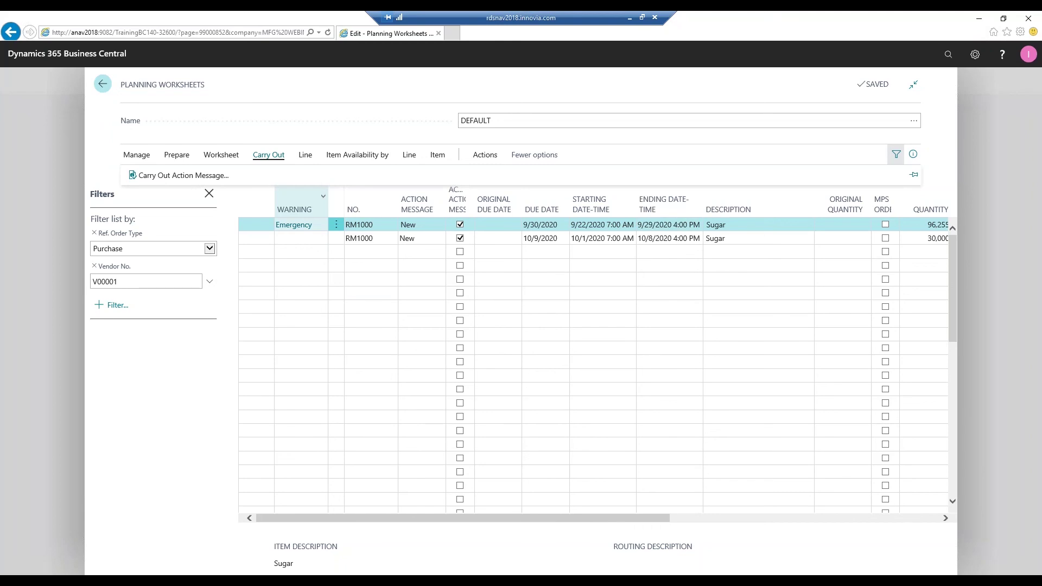
pyautogui.click(184, 175)
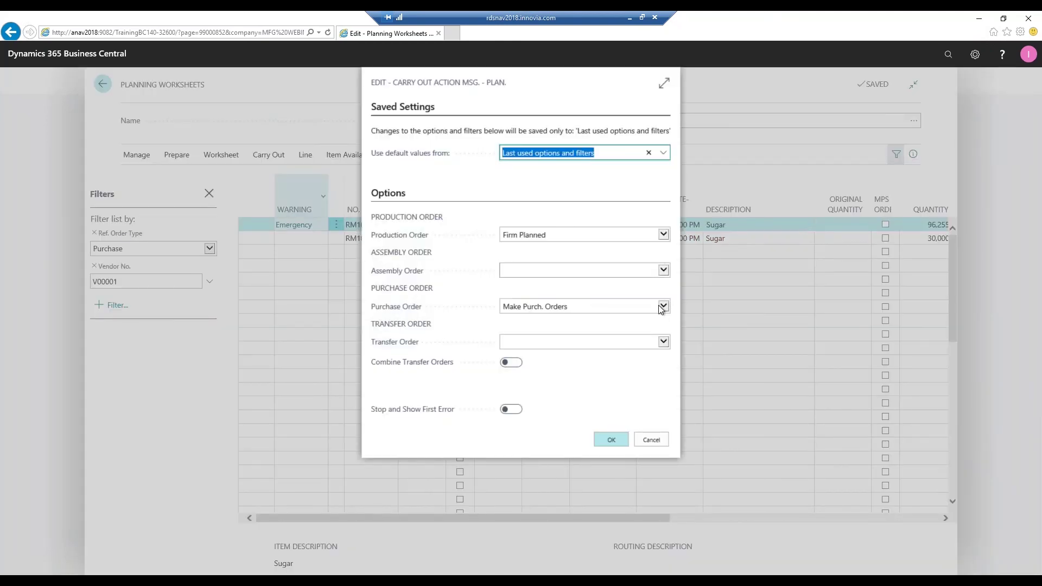
pyautogui.click(663, 307)
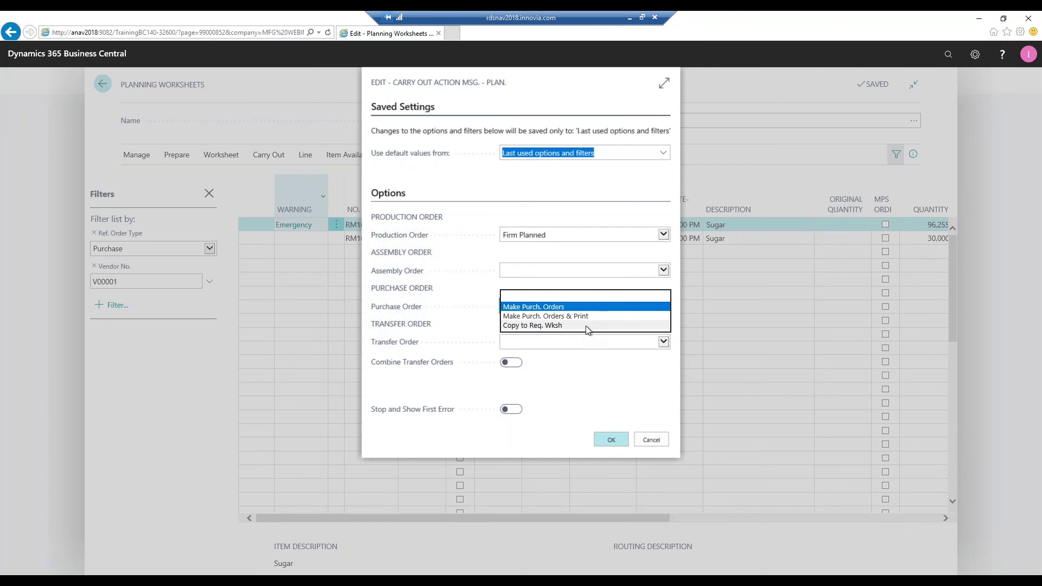
pyautogui.click(562, 308)
pyautogui.click(611, 439)
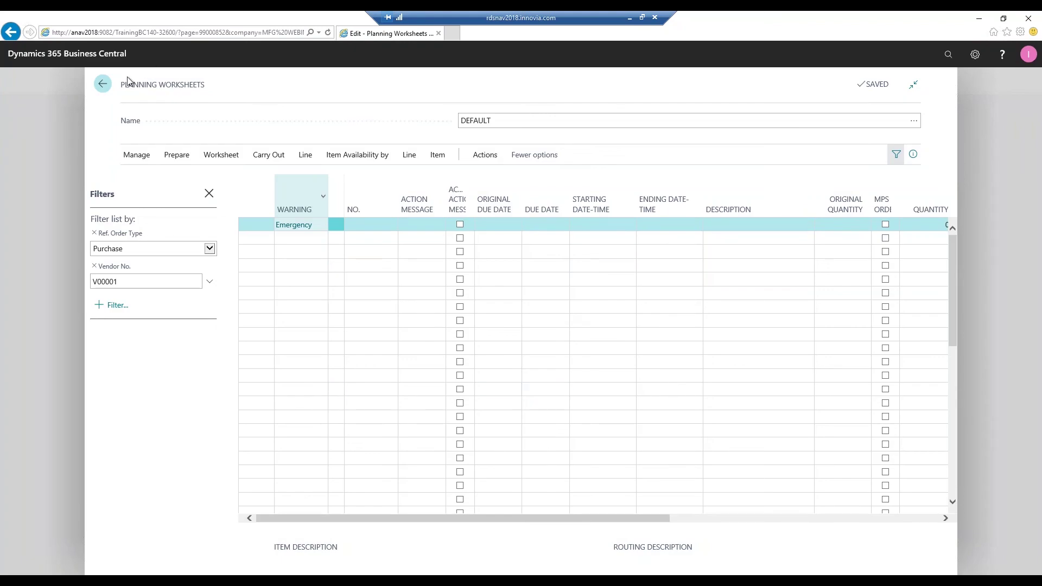
# - Open the C&H Sugar Company purchase order dated 6/10/2020 from the purchase orders list, check its lines' quantities and receipt dates, and close it
pyautogui.click(103, 86)
pyautogui.click(402, 84)
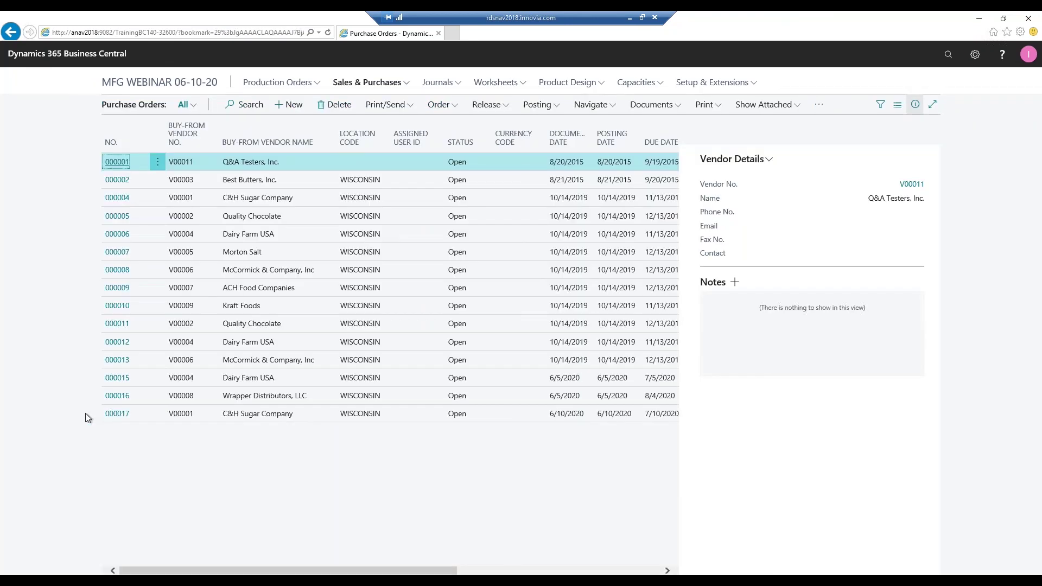
pyautogui.click(123, 419)
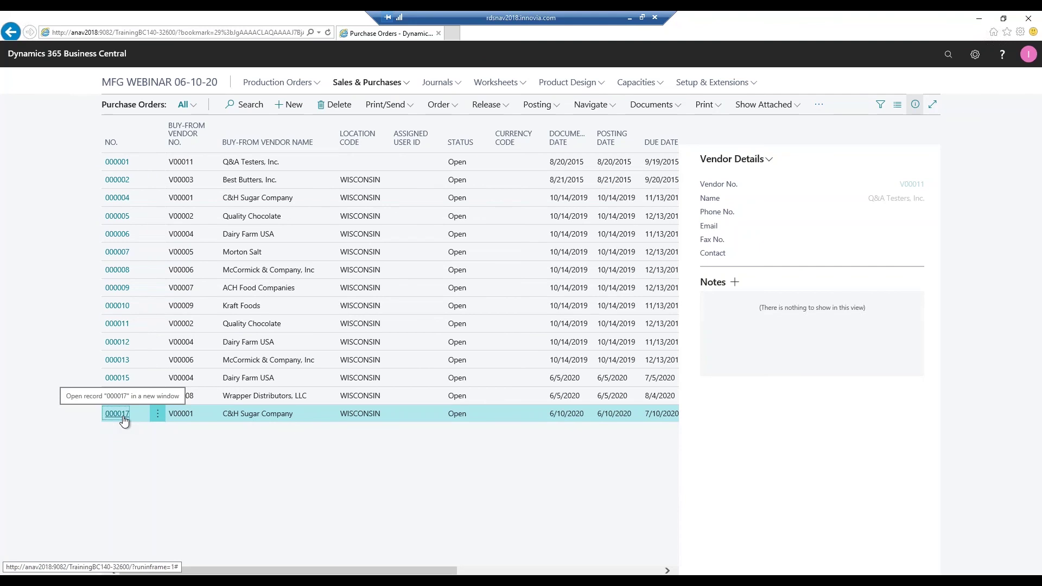
pyautogui.click(124, 419)
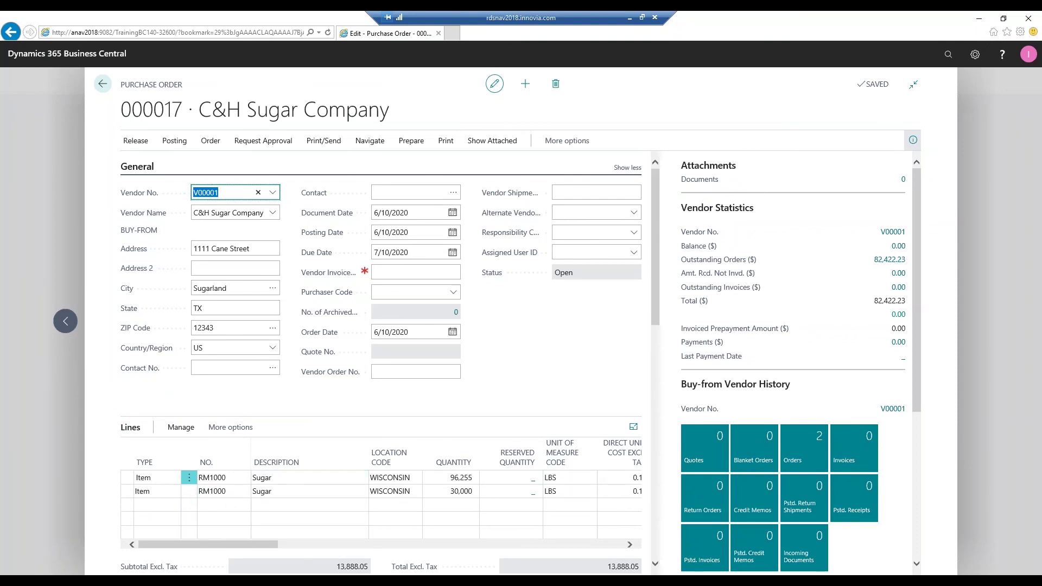
pyautogui.moveTo(286, 546); pyautogui.dragTo(450, 560)
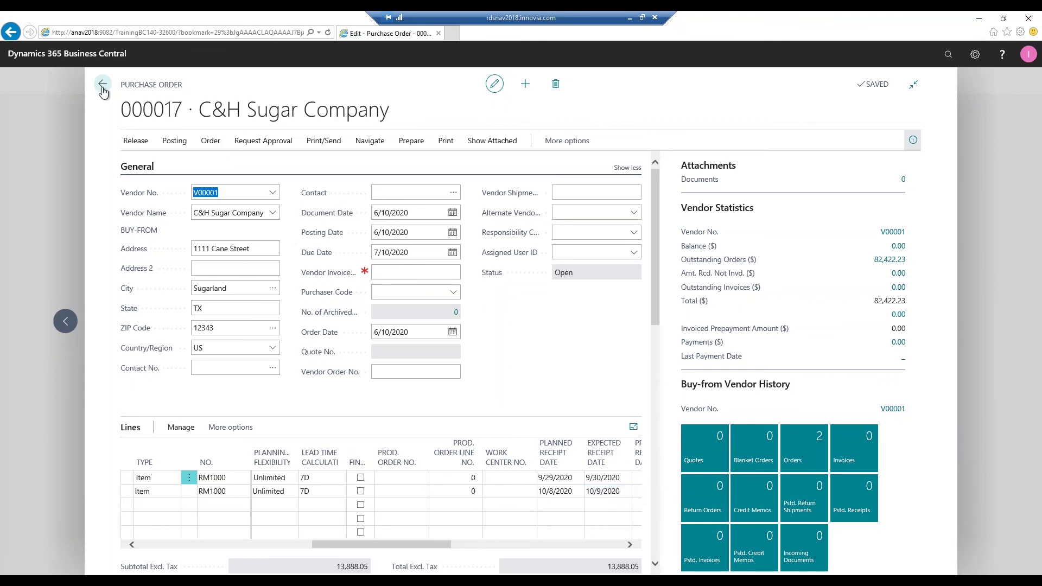
pyautogui.click(103, 84)
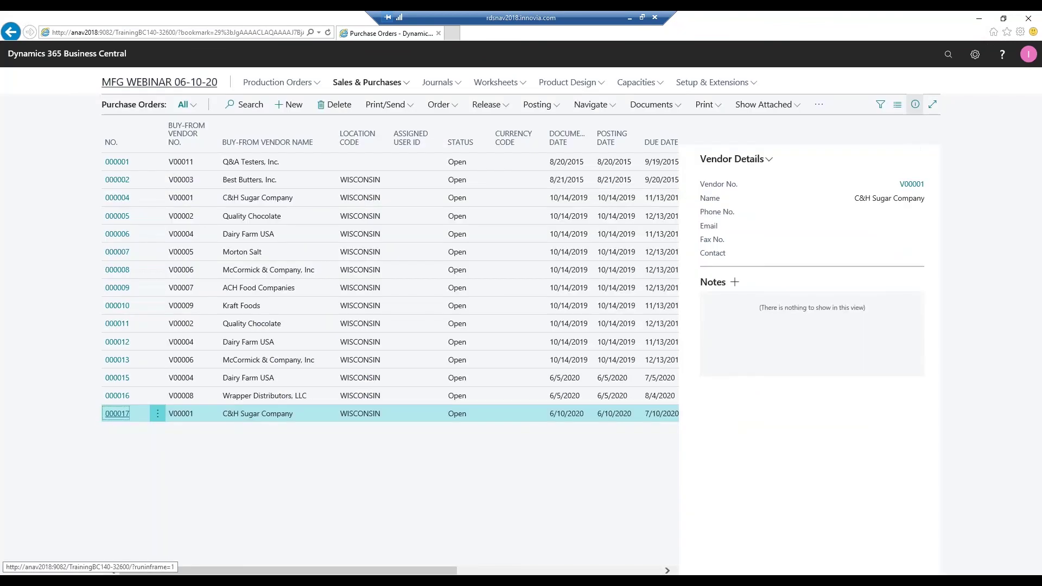
# - Reopen the DEFAULT planning worksheet for editing and close its filter pane
pyautogui.click(520, 88)
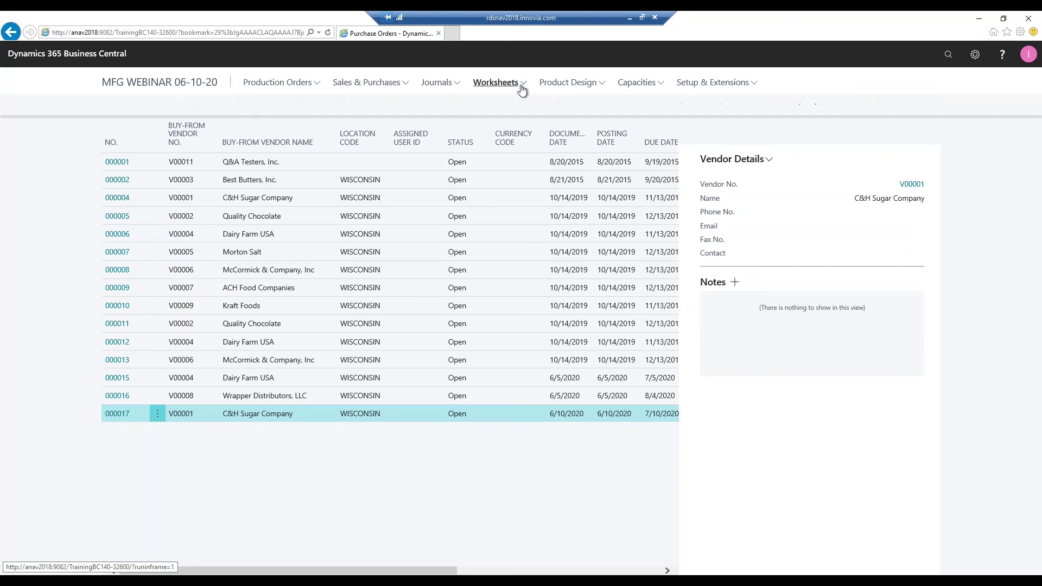
pyautogui.click(137, 105)
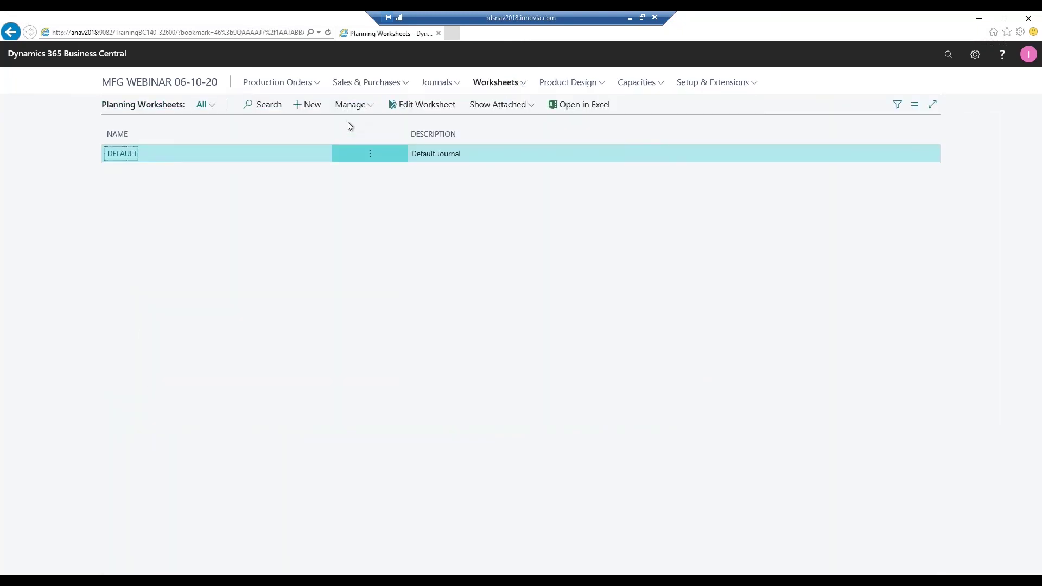
pyautogui.click(425, 114)
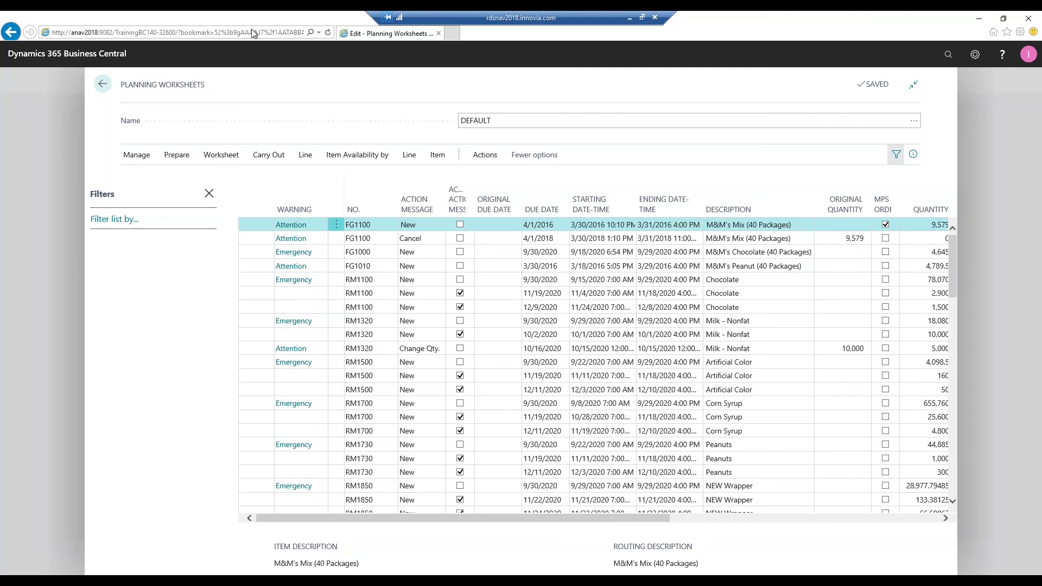
pyautogui.click(209, 193)
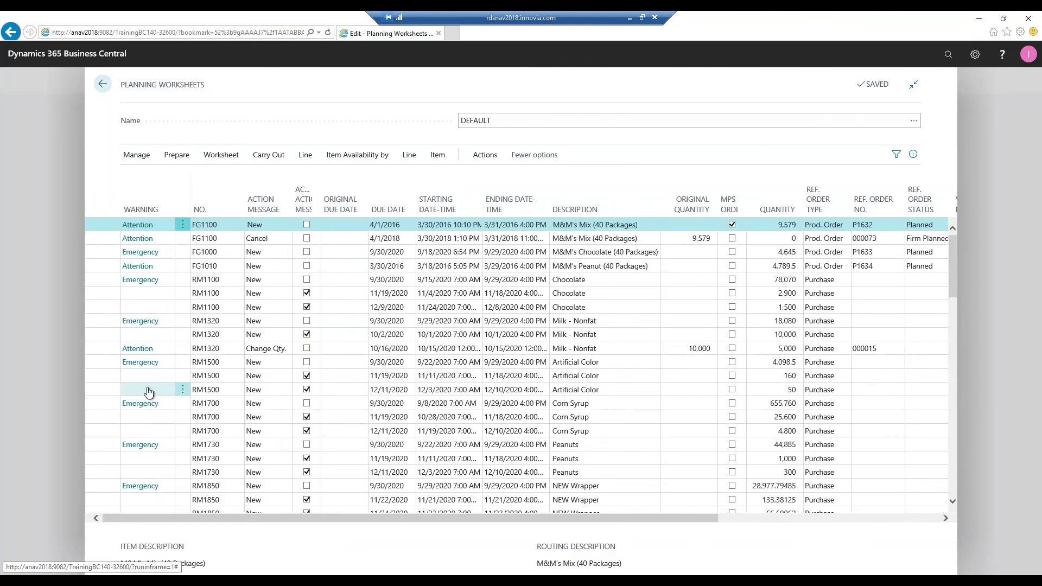